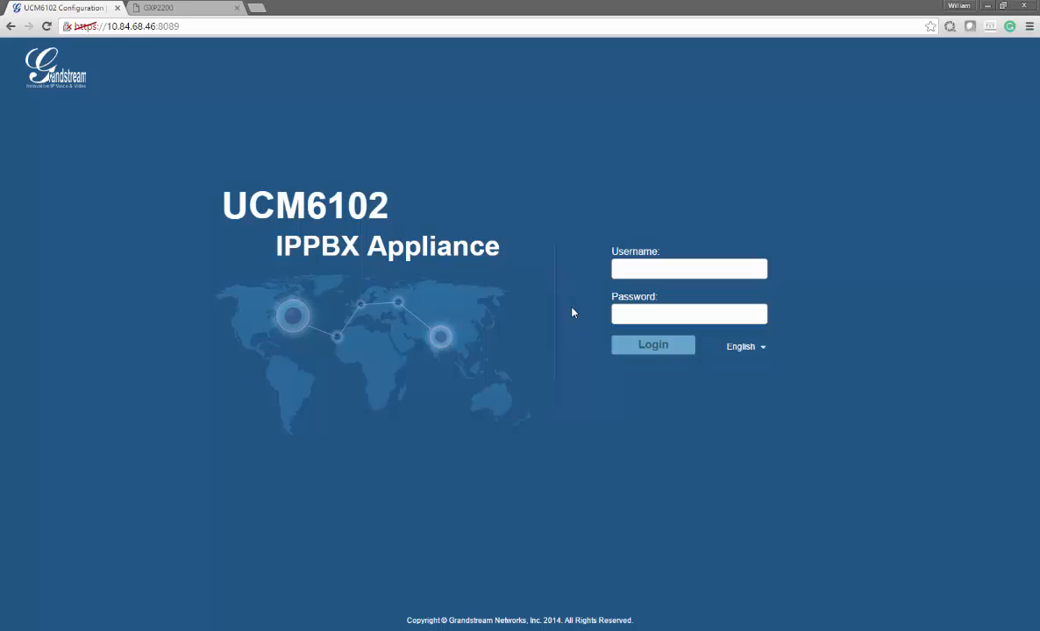
Sign in with the admin account credentials and show the PBX Extensions list with extension 1000
{"action": "left_click", "coordinate": [659, 271]}
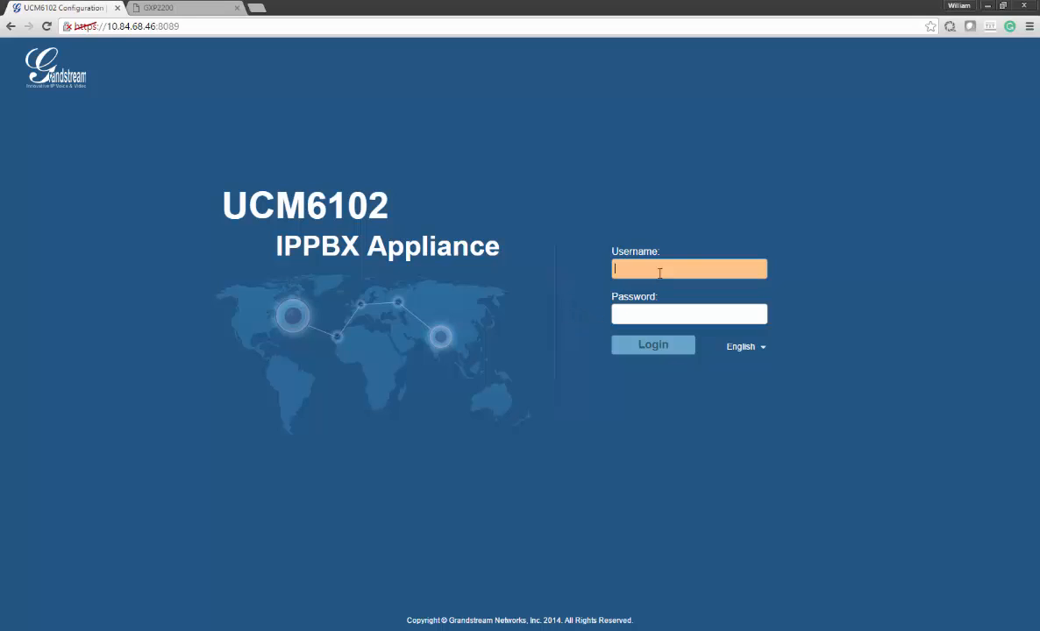
{"action": "type", "text": "admin"}
{"action": "key", "text": "Tab"}
{"action": "type", "text": "admin"}
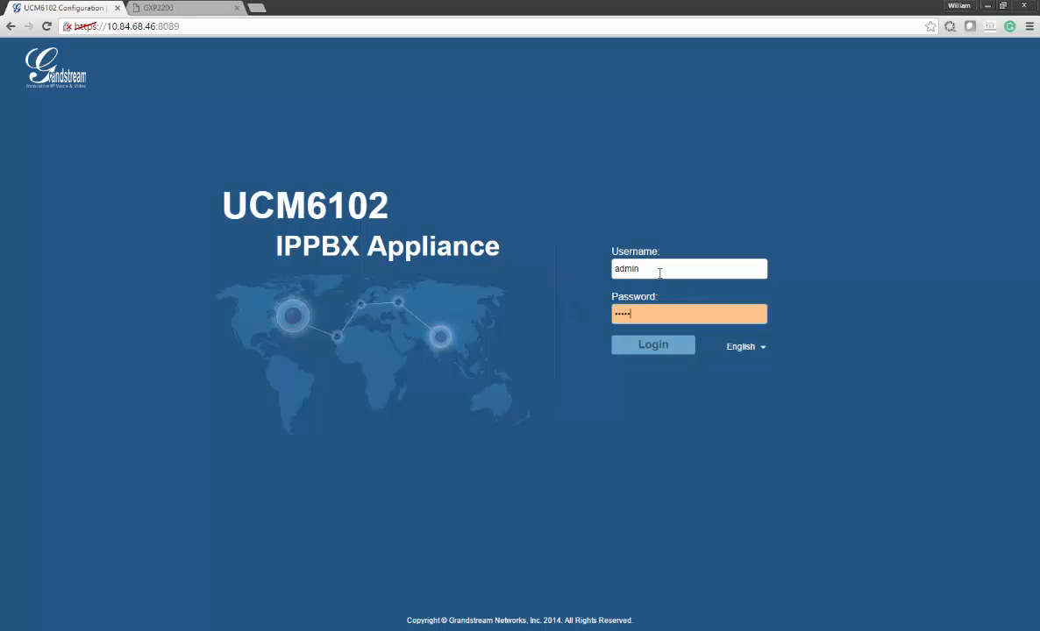
{"action": "key", "text": "Return"}
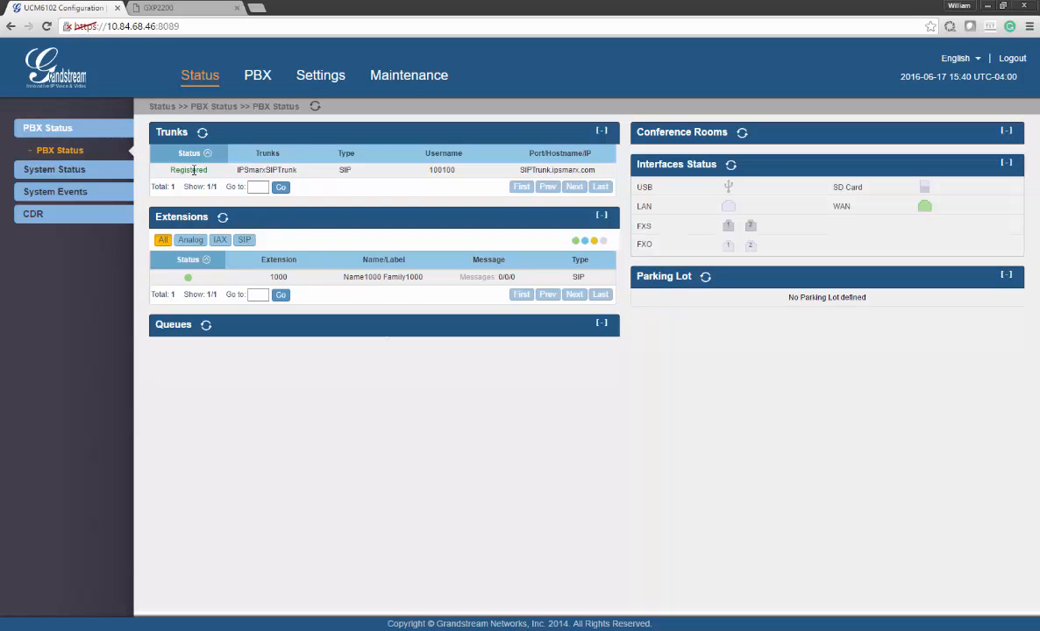
{"action": "left_click", "coordinate": [253, 79]}
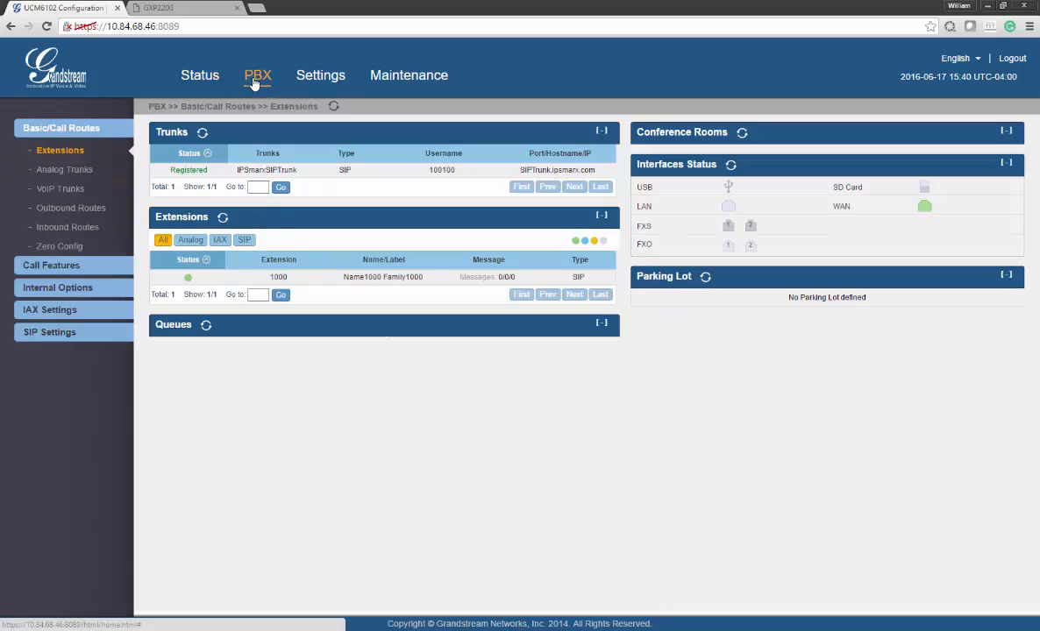
{"action": "left_click", "coordinate": [66, 155]}
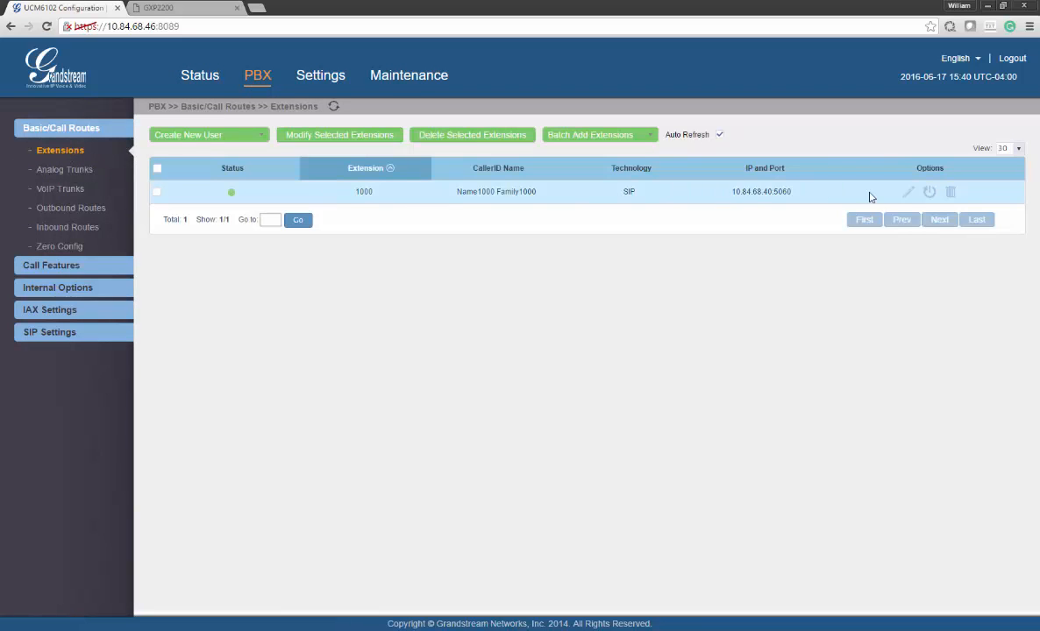
Open extension 1000's settings and review its number, SIP/IAX password and AuthID 1000
{"action": "left_click", "coordinate": [906, 195]}
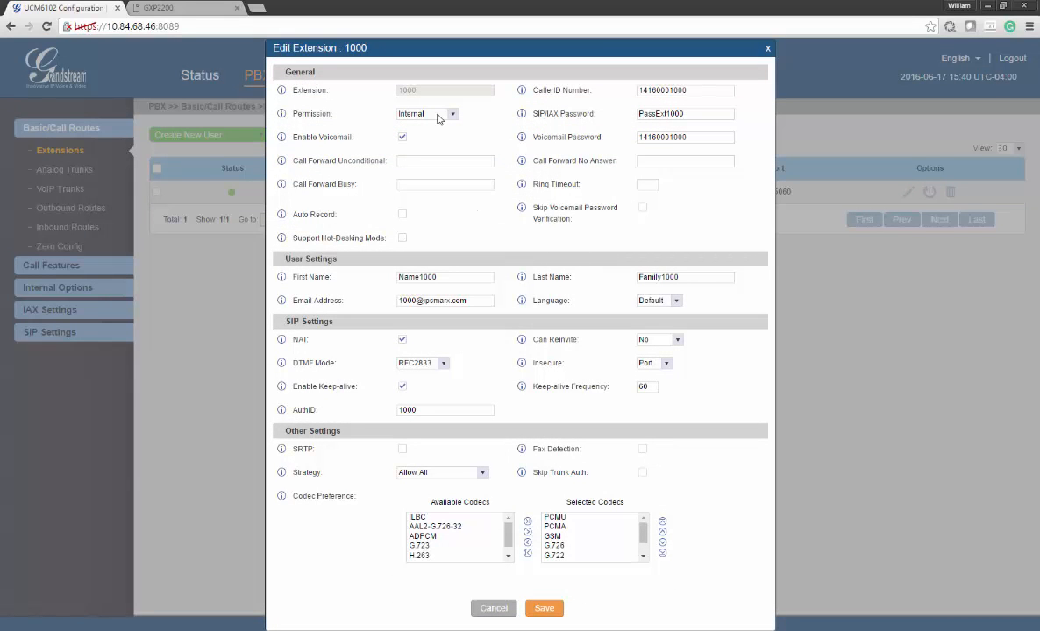
{"action": "left_click_drag", "start_coordinate": [416, 92], "coordinate": [392, 93]}
{"action": "left_click_drag", "start_coordinate": [700, 111], "coordinate": [605, 112]}
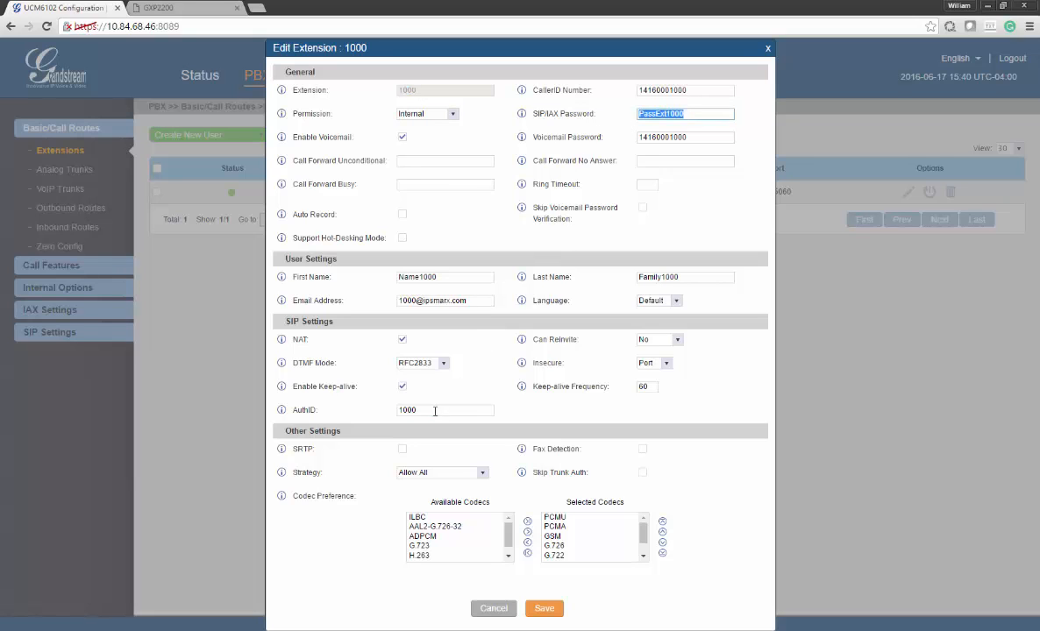
{"action": "left_click_drag", "start_coordinate": [435, 412], "coordinate": [337, 386]}
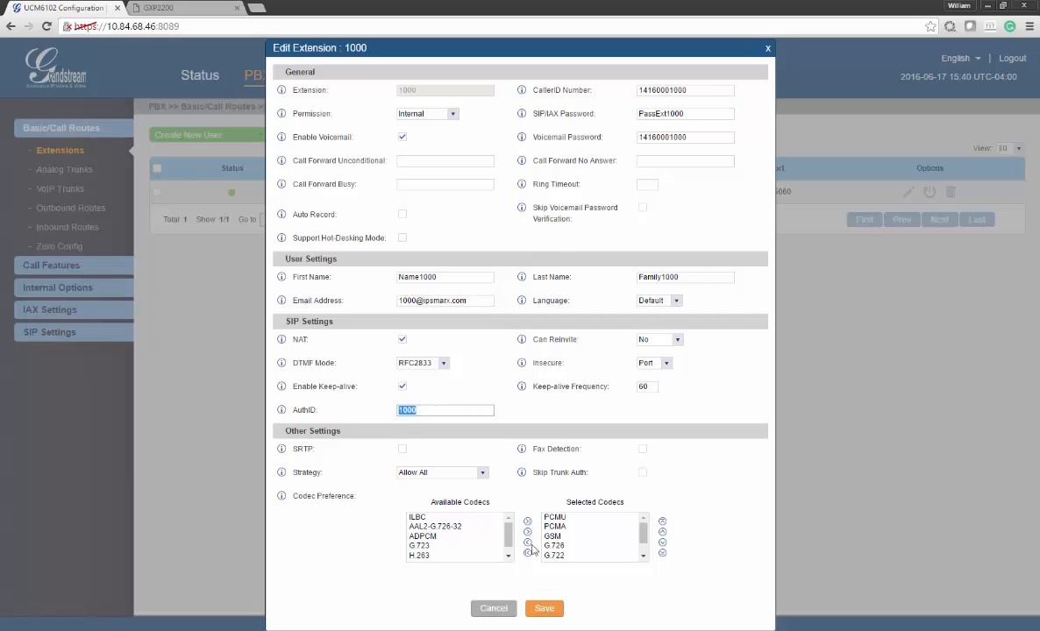
{"action": "mouse_move", "coordinate": [644, 531]}
{"action": "left_mouse_down"}
{"action": "mouse_move", "coordinate": [645, 550]}
{"action": "mouse_move", "coordinate": [646, 538]}
{"action": "left_mouse_up"}
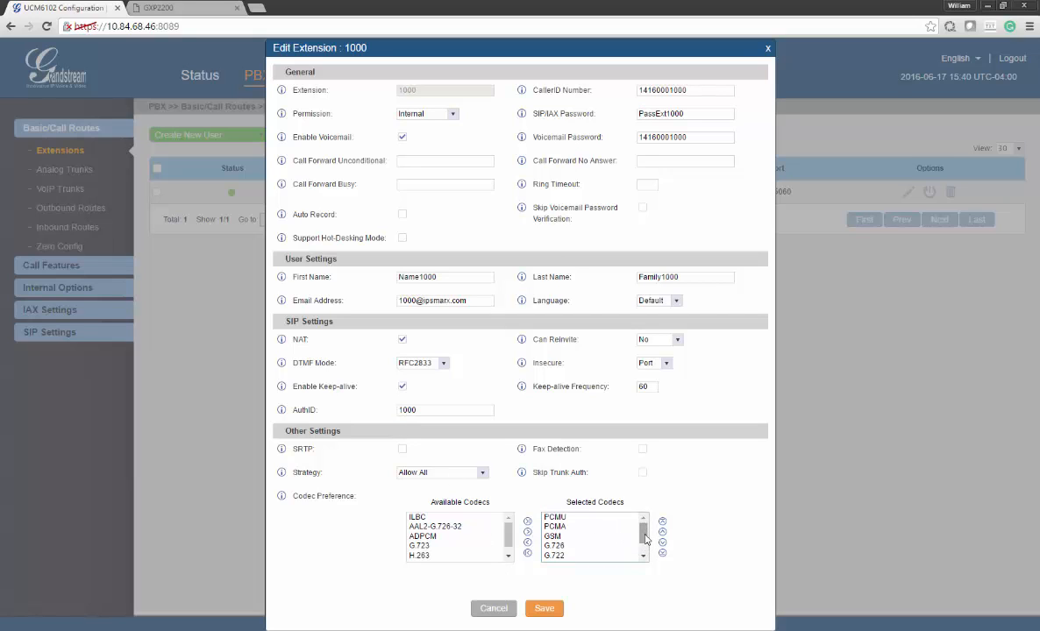
Save extension 1000 and apply the changes to the PBX
{"action": "left_click", "coordinate": [541, 608]}
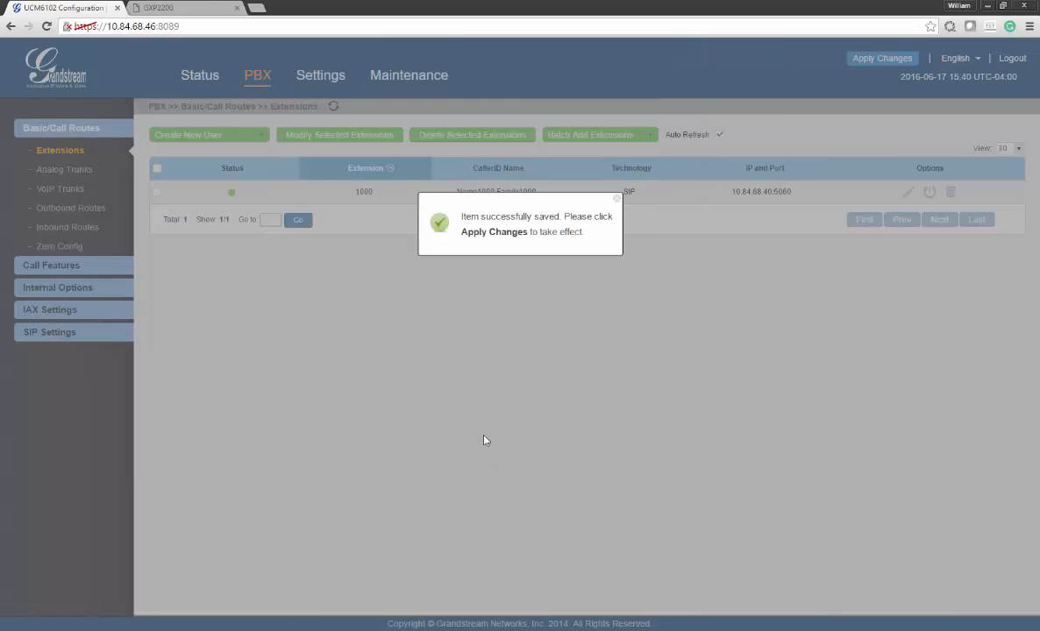
{"action": "left_click", "coordinate": [616, 199]}
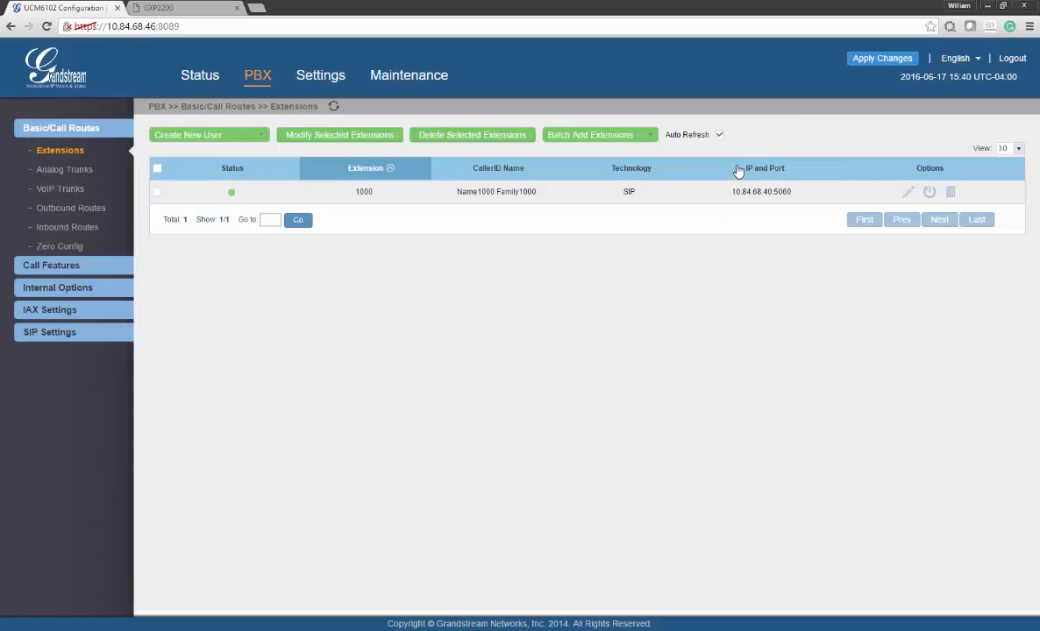
{"action": "left_click", "coordinate": [865, 62]}
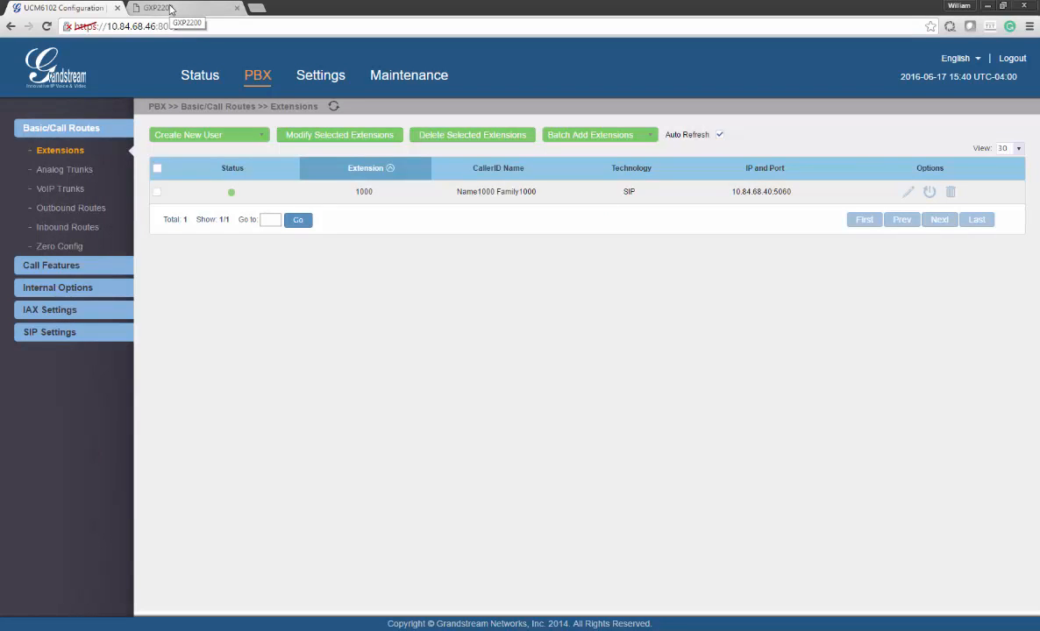
Log in to the GXP2200 phone as admin and view Account 1 with account name 1000
{"action": "left_click", "coordinate": [169, 8]}
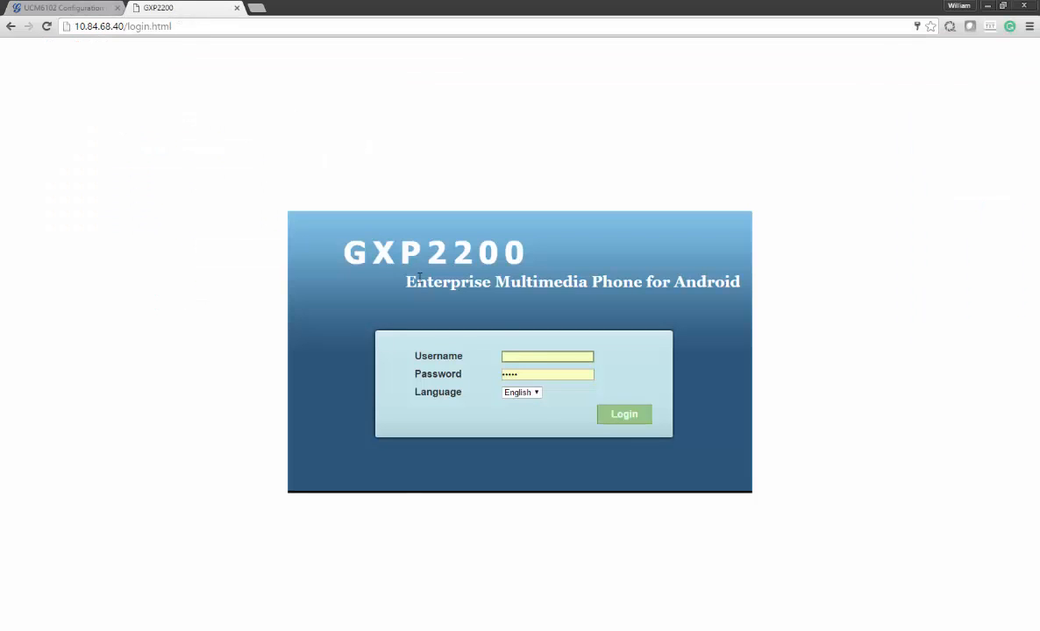
{"action": "left_click", "coordinate": [519, 356]}
{"action": "type", "text": "admin"}
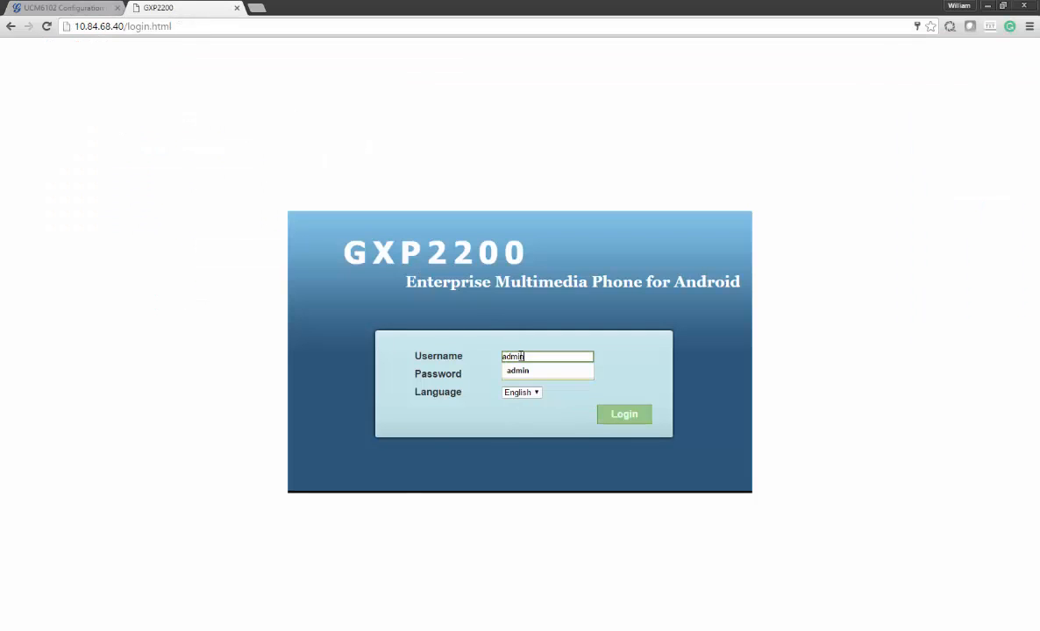
{"action": "key", "text": "Tab"}
{"action": "key", "text": "Return"}
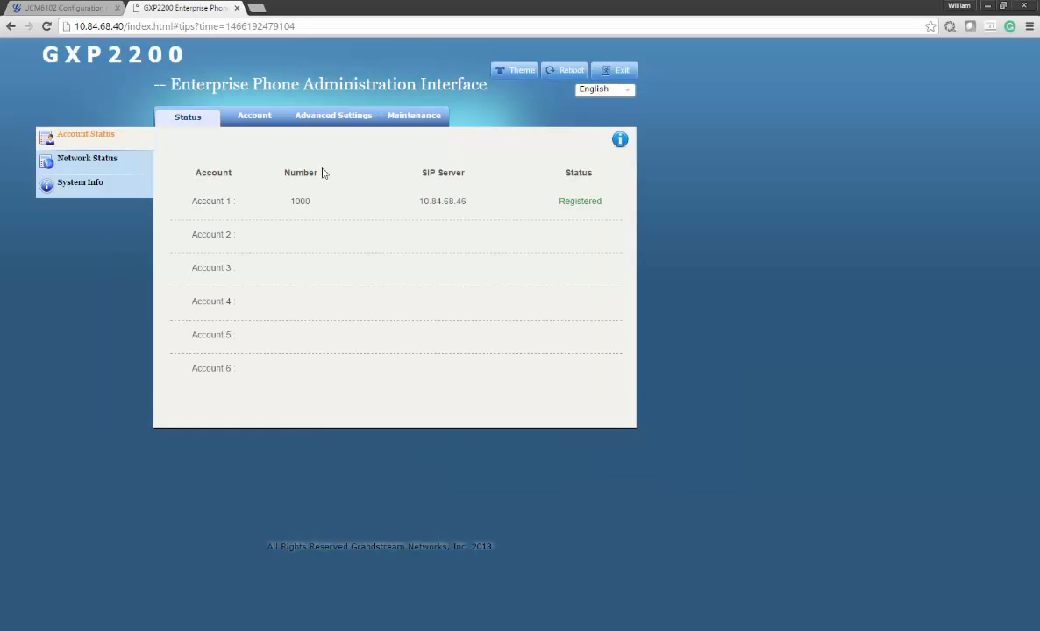
{"action": "left_click", "coordinate": [240, 121]}
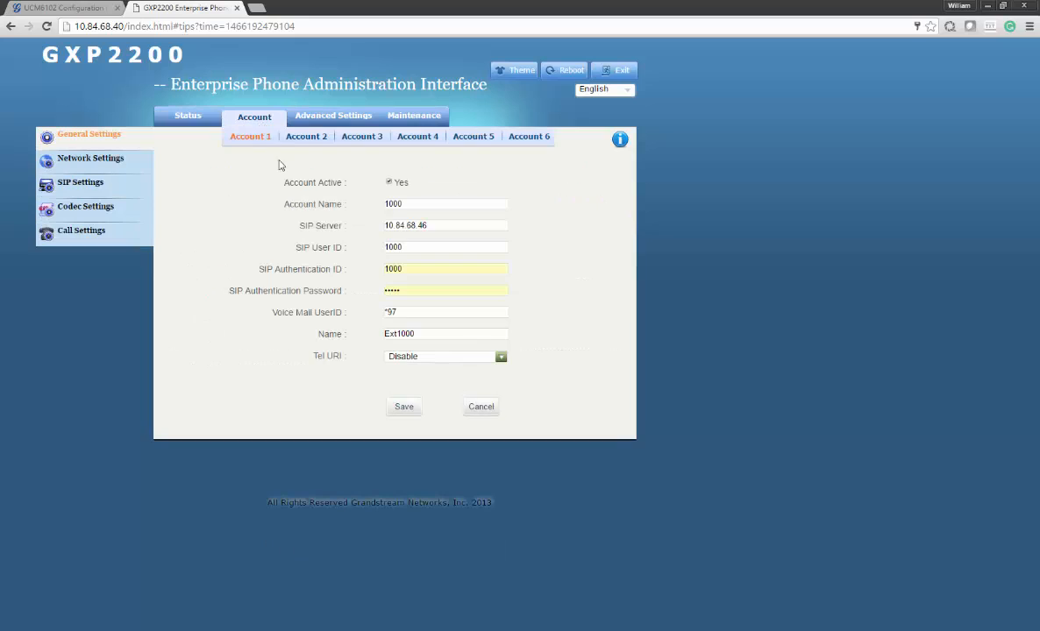
{"action": "double_click", "coordinate": [405, 203]}
{"action": "left_click", "coordinate": [62, 8]}
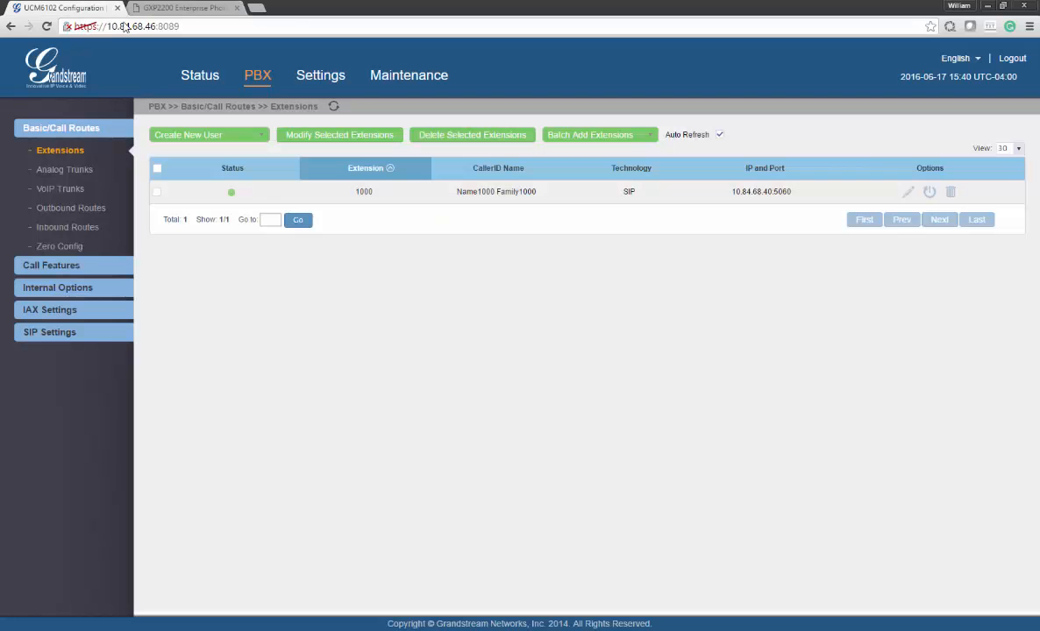
Copy AuthID 1000 from extension 1000 into the phone's SIP Authentication ID field
{"action": "left_click", "coordinate": [908, 193]}
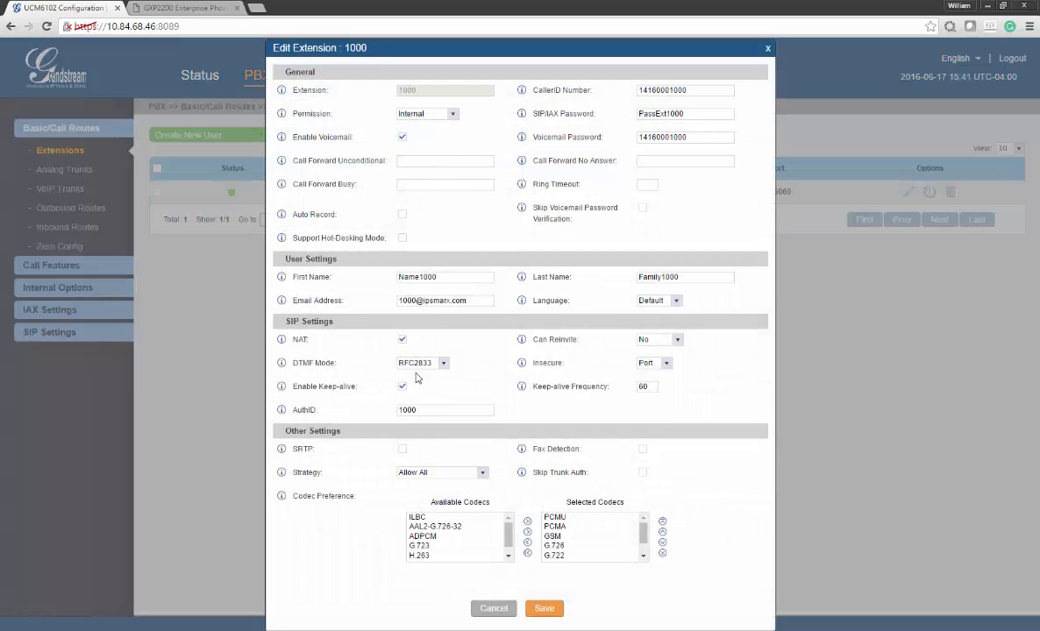
{"action": "left_click_drag", "start_coordinate": [438, 410], "coordinate": [371, 409]}
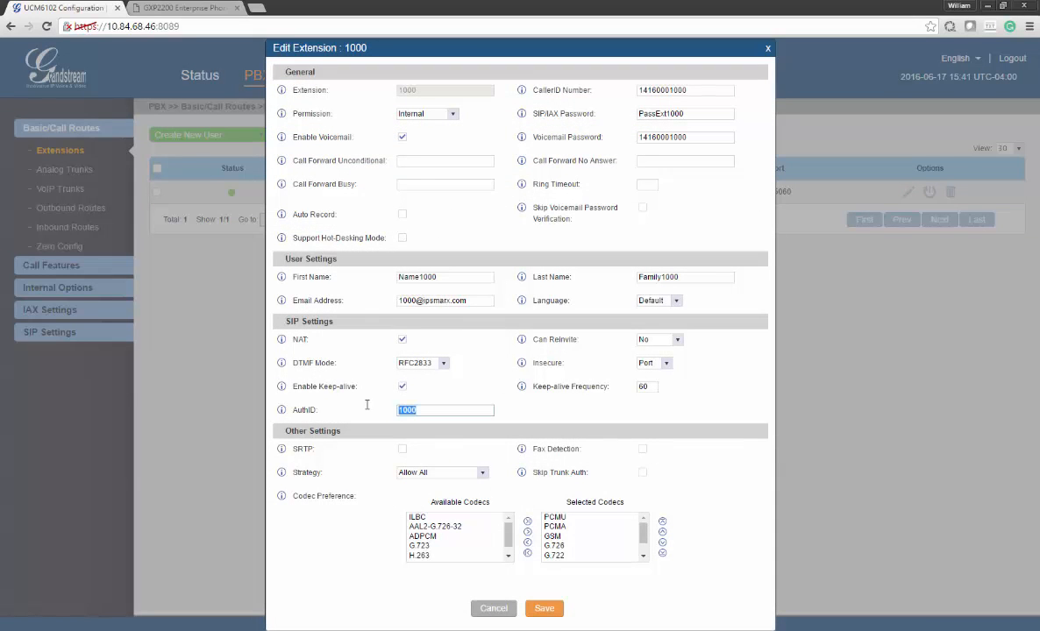
{"action": "left_click", "coordinate": [194, 7]}
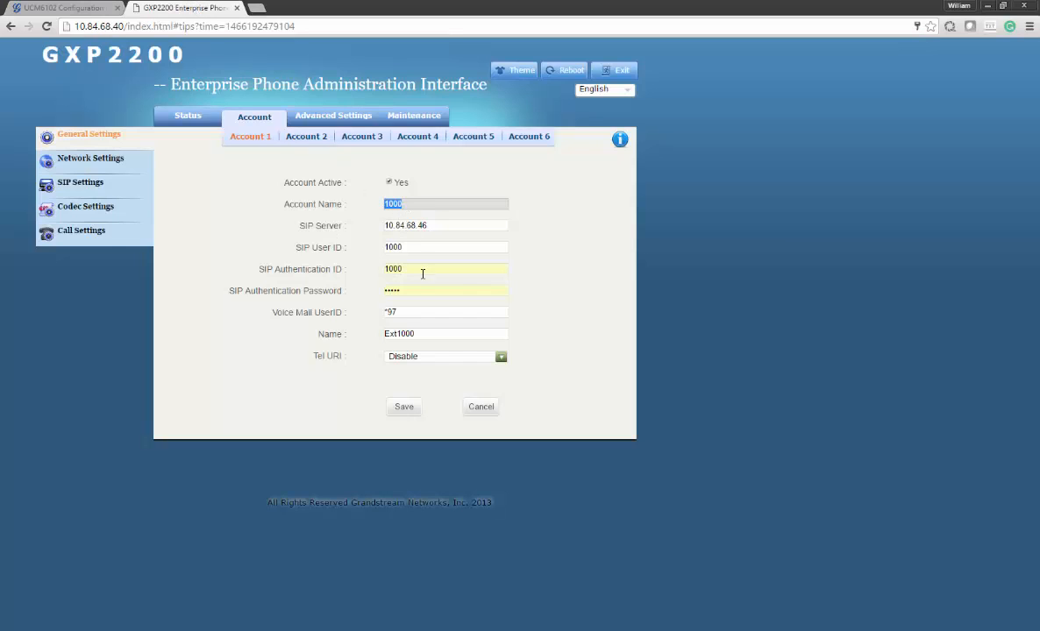
{"action": "left_click_drag", "start_coordinate": [416, 274], "coordinate": [382, 273]}
{"action": "type", "text": "1000"}
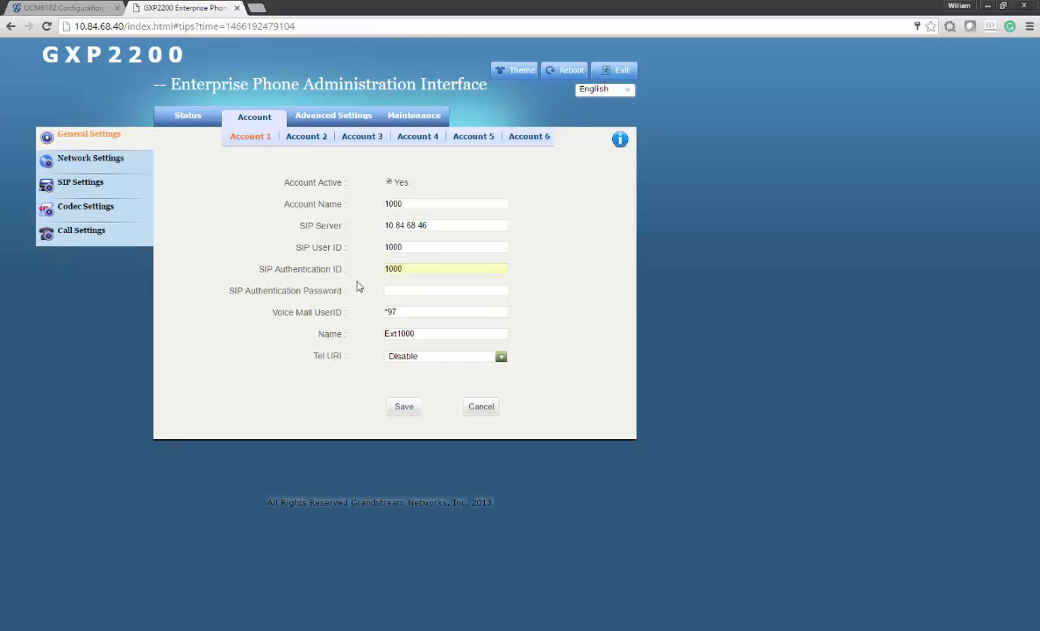
Match the authentication password to the extension's SIP/IAX password and save Account 1
{"action": "left_click", "coordinate": [400, 290]}
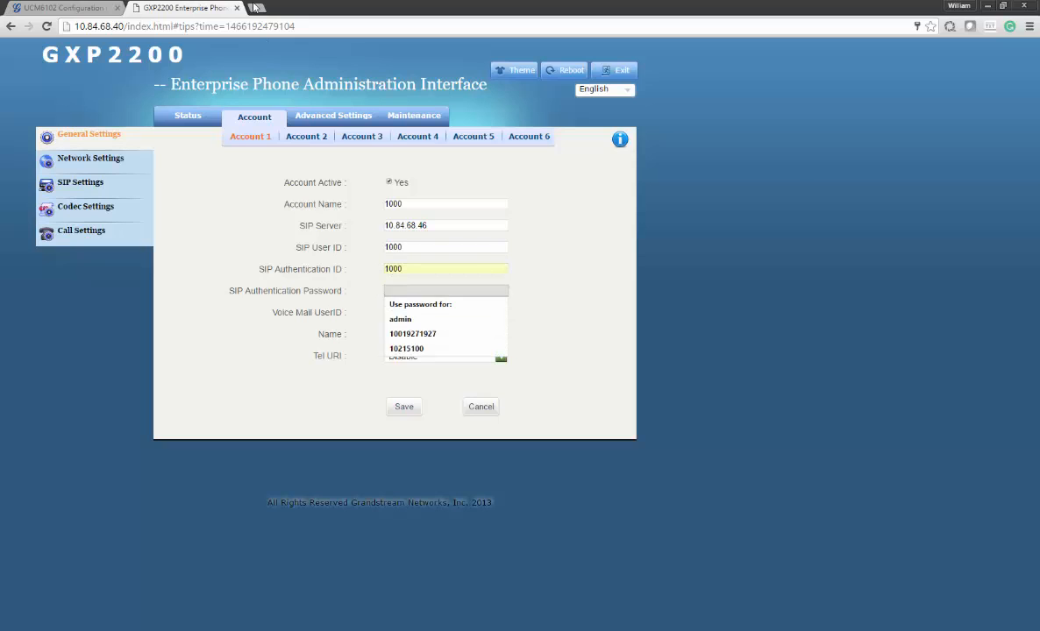
{"action": "left_click", "coordinate": [95, 7]}
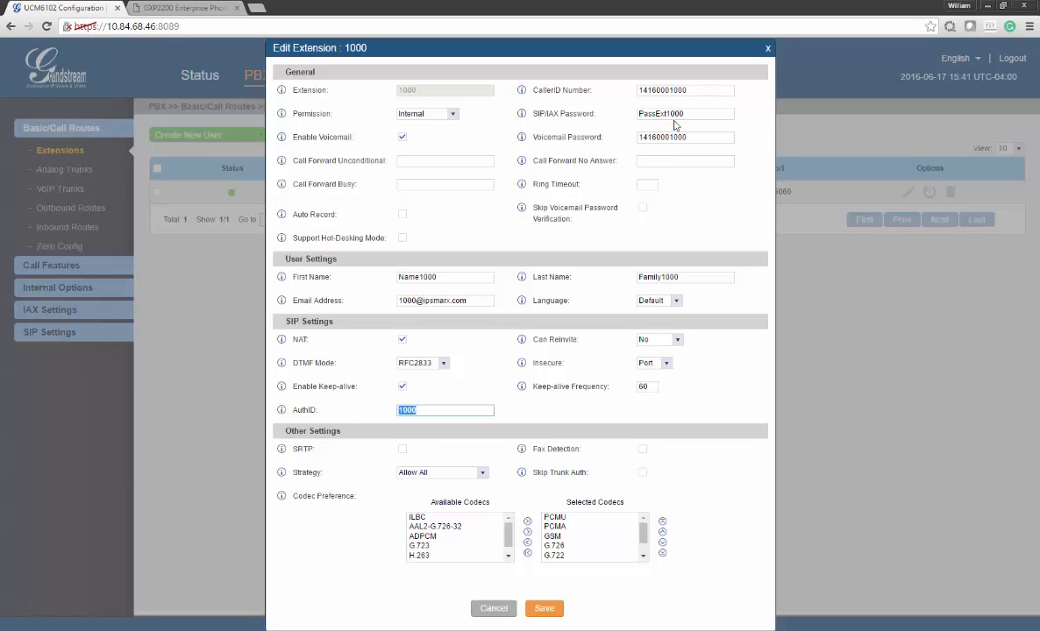
{"action": "double_click", "coordinate": [647, 113]}
{"action": "left_click", "coordinate": [204, 7]}
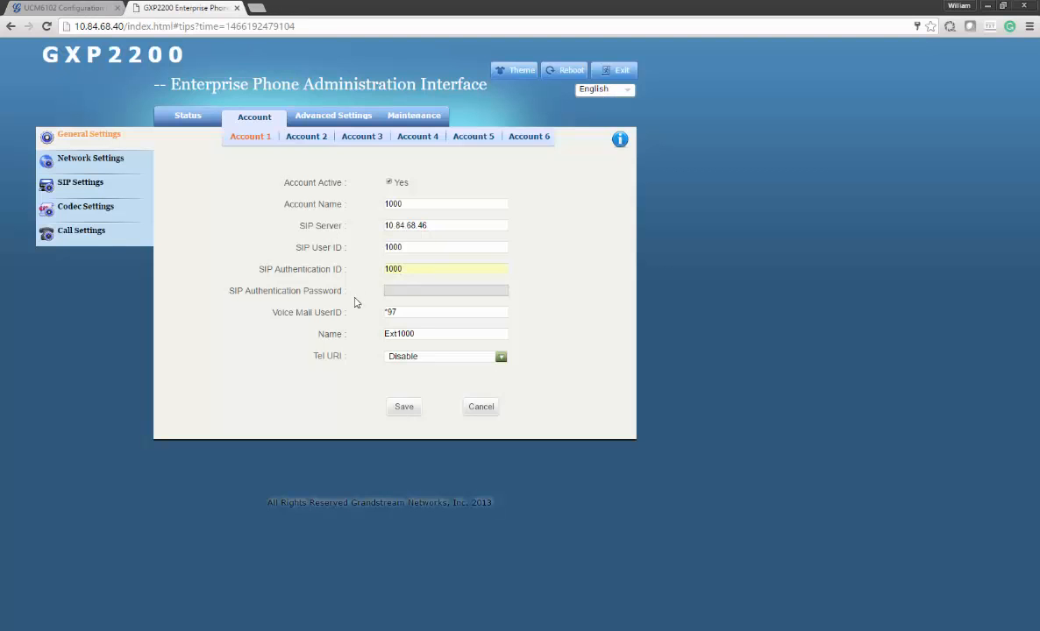
{"action": "left_click", "coordinate": [478, 421]}
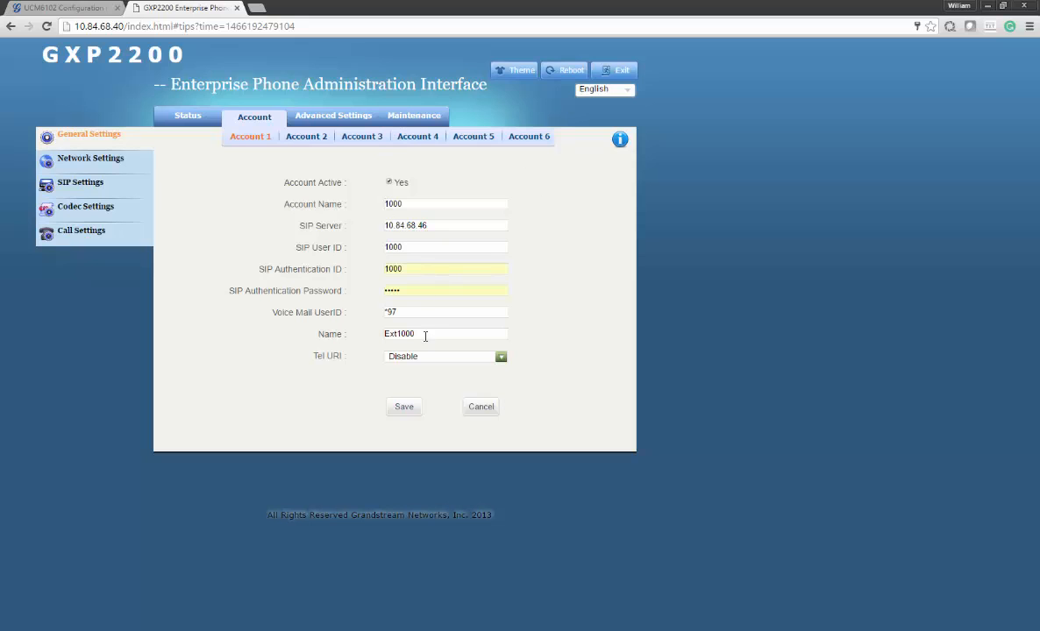
{"action": "left_click", "coordinate": [414, 406]}
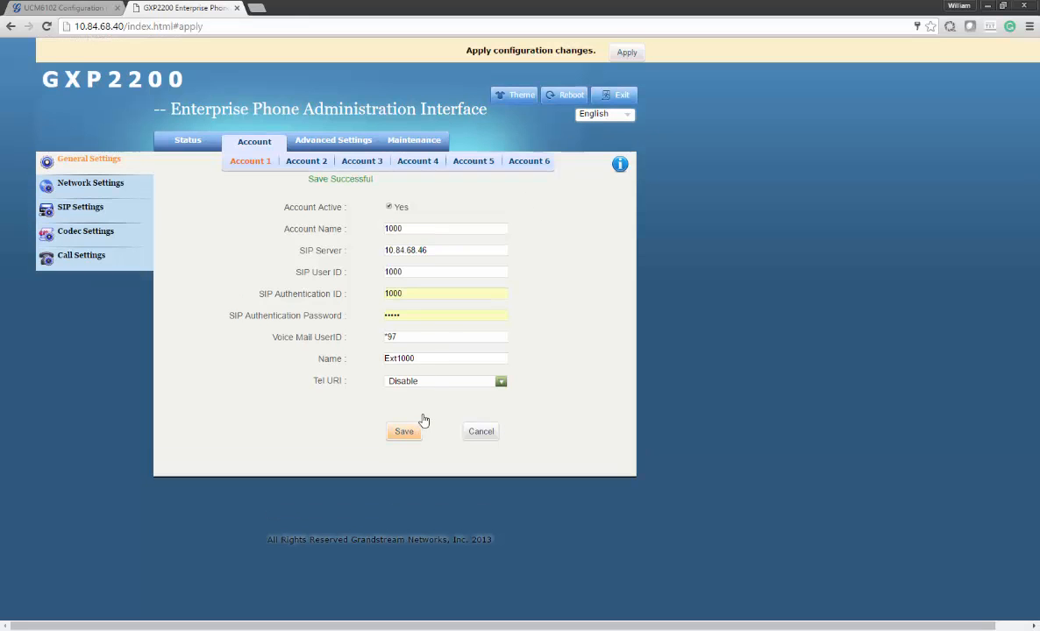
Apply the phone configuration and confirm Account 1 (1000) shows Registered on the Status page
{"action": "left_click", "coordinate": [626, 51]}
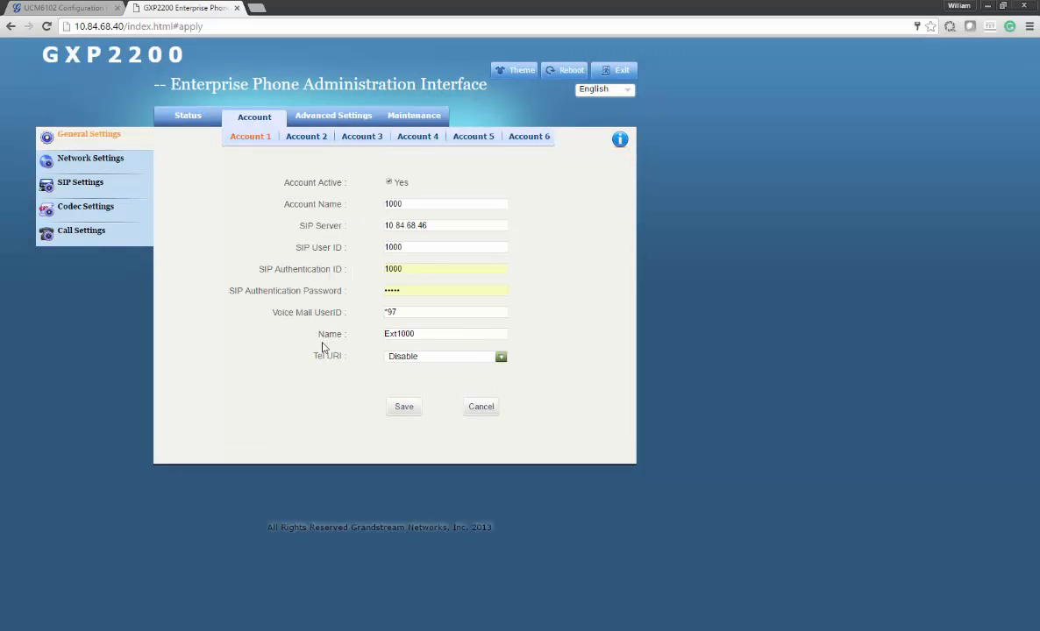
{"action": "left_click", "coordinate": [187, 120]}
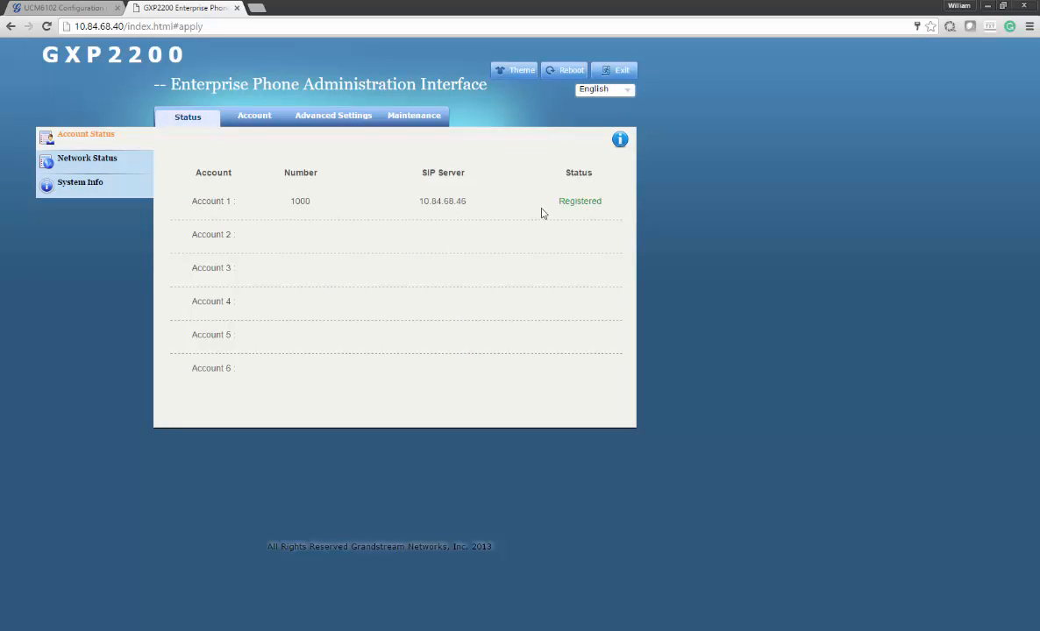
{"action": "left_click_drag", "start_coordinate": [557, 202], "coordinate": [599, 203]}
{"action": "left_click_drag", "start_coordinate": [465, 203], "coordinate": [431, 211]}
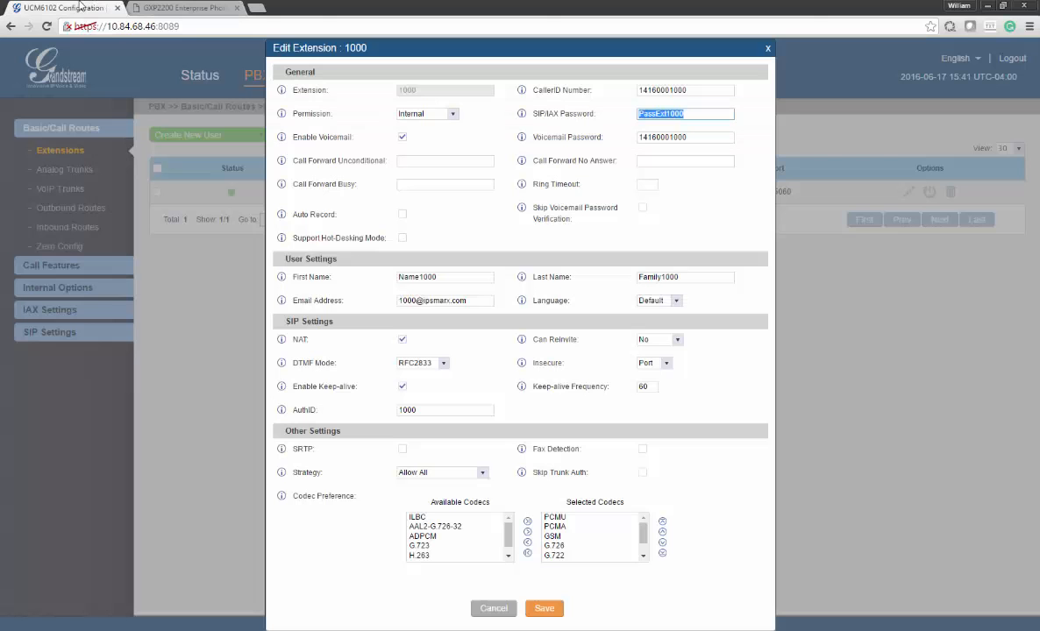
{"action": "left_click", "coordinate": [83, 7]}
Close the extension 1000 editor and show the VoIP Trunks list with IPSmarxSIPTrunk
{"action": "left_click", "coordinate": [767, 50]}
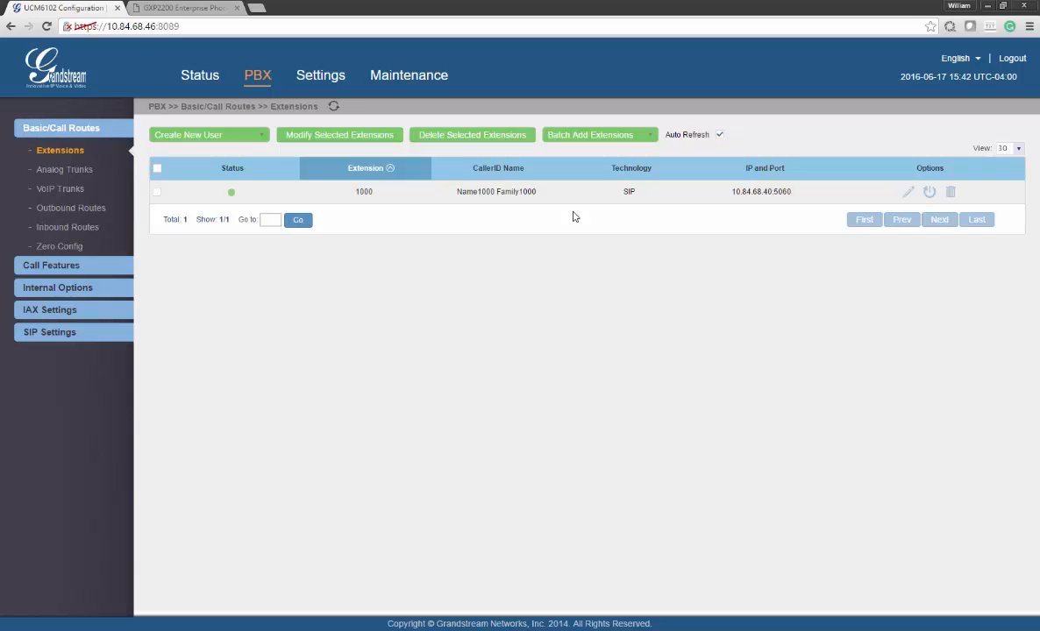
{"action": "left_click", "coordinate": [63, 189]}
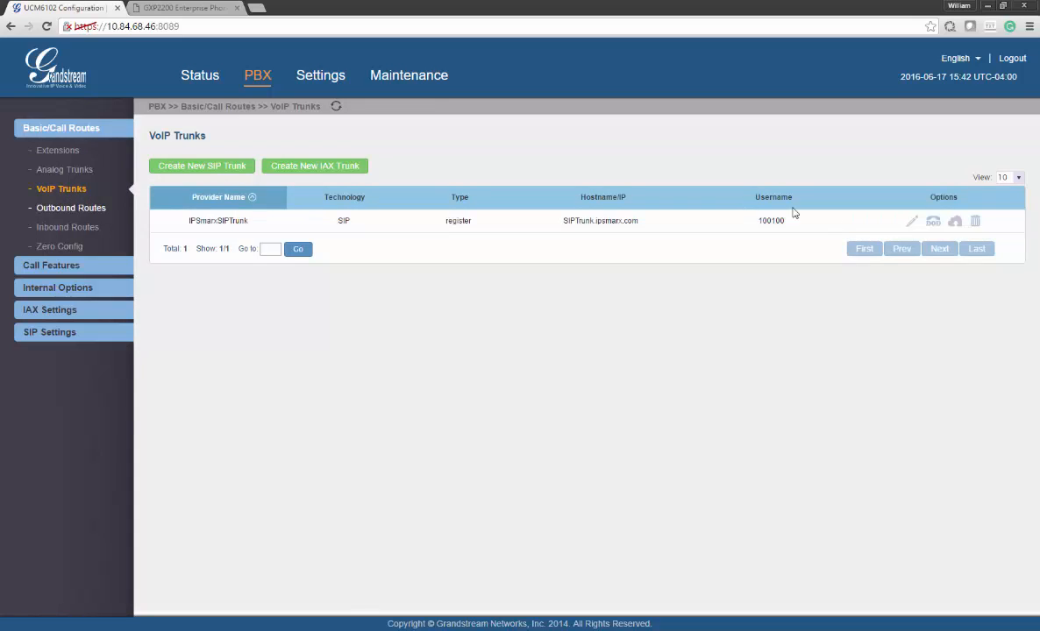
Open IPSmarxSIPTrunk's settings and review its host name SIPTrunk.ipsmarx.com and username
{"action": "left_click", "coordinate": [912, 221]}
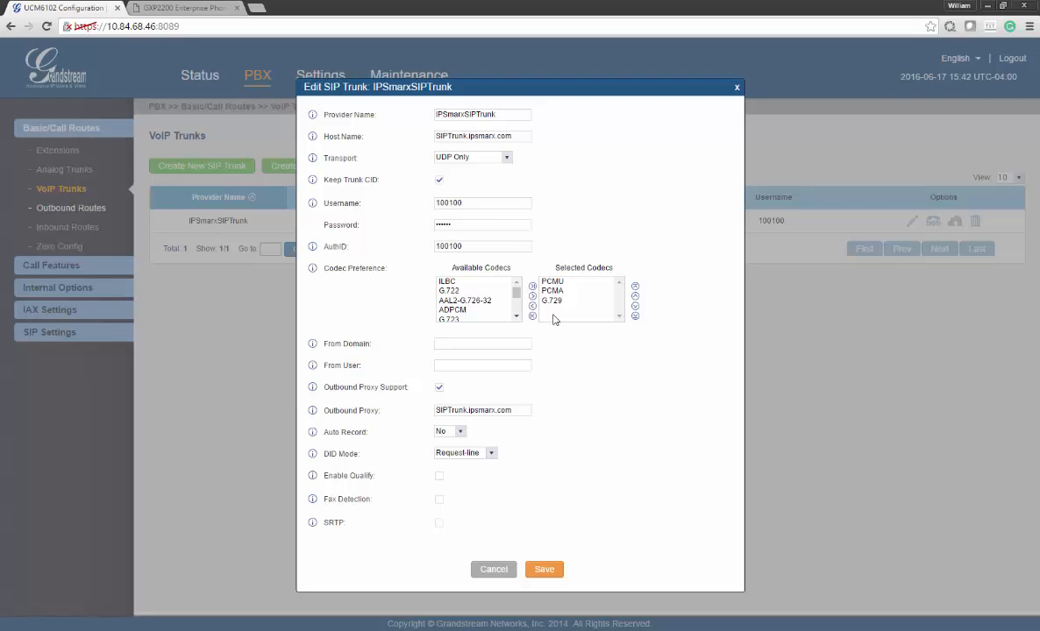
{"action": "left_click_drag", "start_coordinate": [513, 136], "coordinate": [400, 134]}
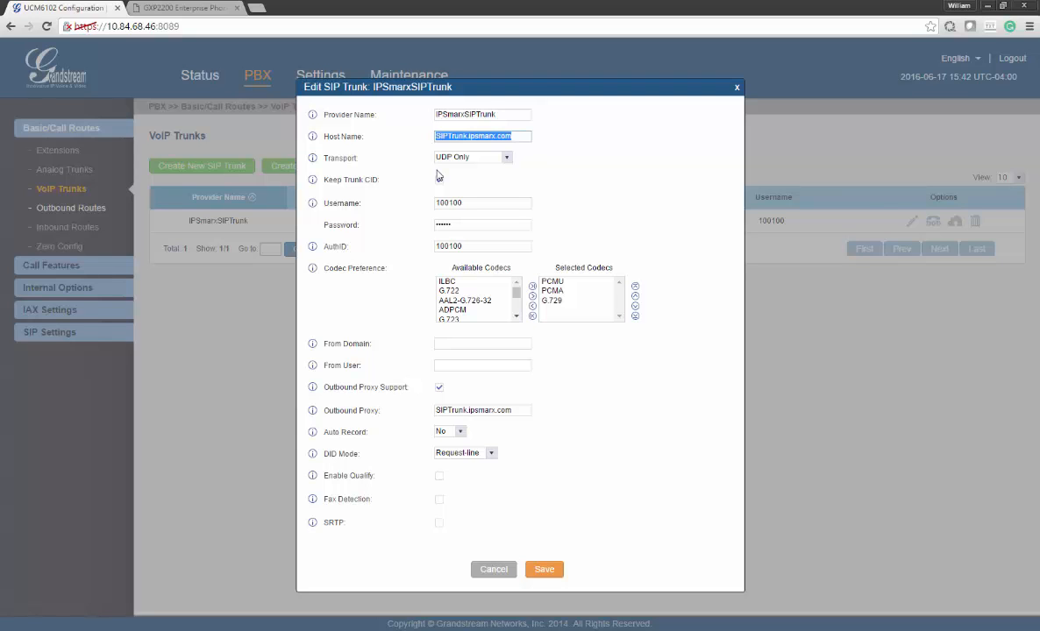
{"action": "left_click", "coordinate": [439, 179]}
{"action": "double_click", "coordinate": [455, 202]}
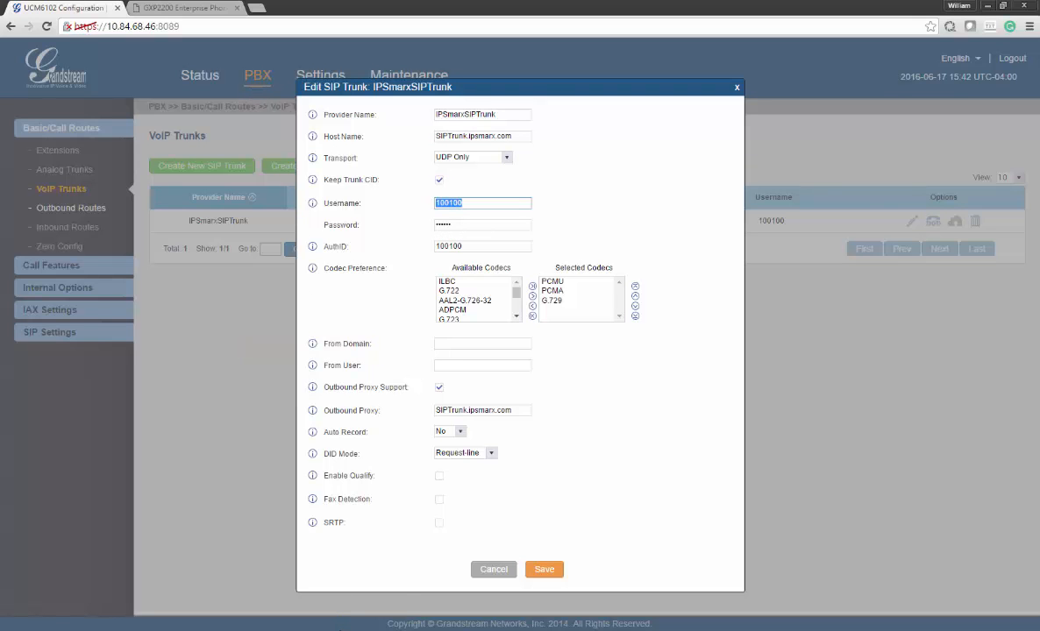
{"action": "left_click", "coordinate": [338, 630]}
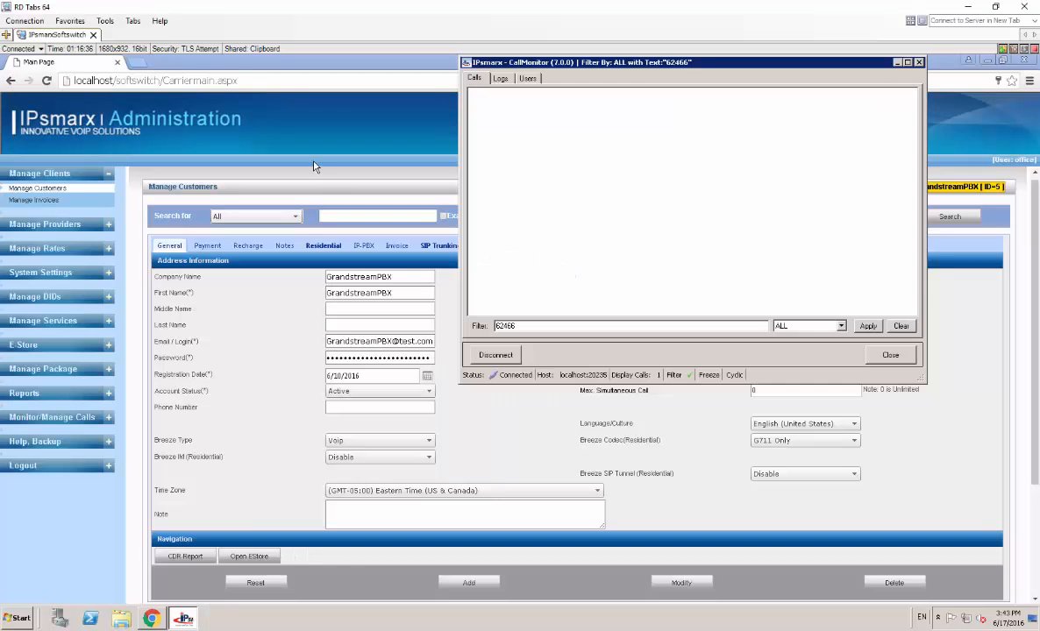
Compare the GrandstreamPBX customer's SIP Trunking username and password in IPsmarx Administration with the trunk
{"action": "left_click", "coordinate": [230, 172]}
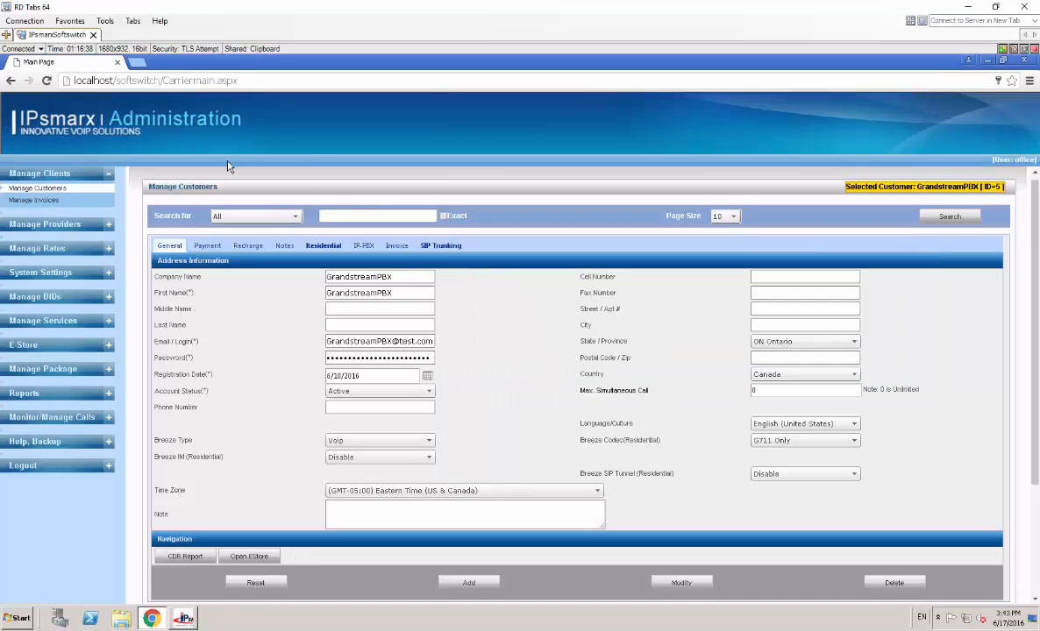
{"action": "left_click", "coordinate": [325, 249]}
{"action": "left_click", "coordinate": [442, 247]}
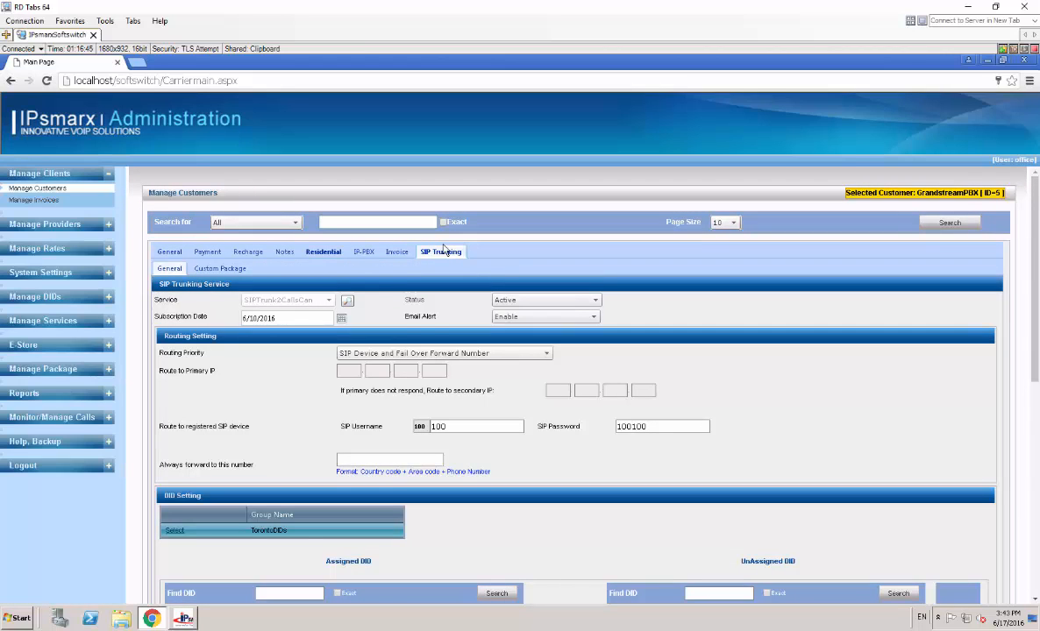
{"action": "scroll", "coordinate": [429, 234], "scroll_direction": "down", "scroll_amount": 1}
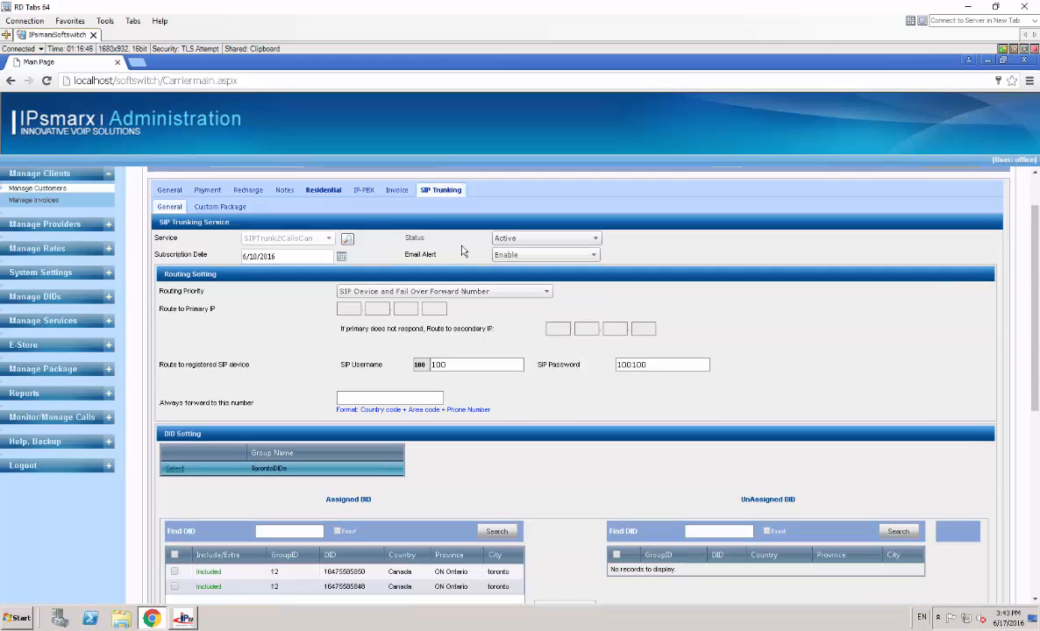
{"action": "double_click", "coordinate": [436, 364]}
{"action": "double_click", "coordinate": [657, 364]}
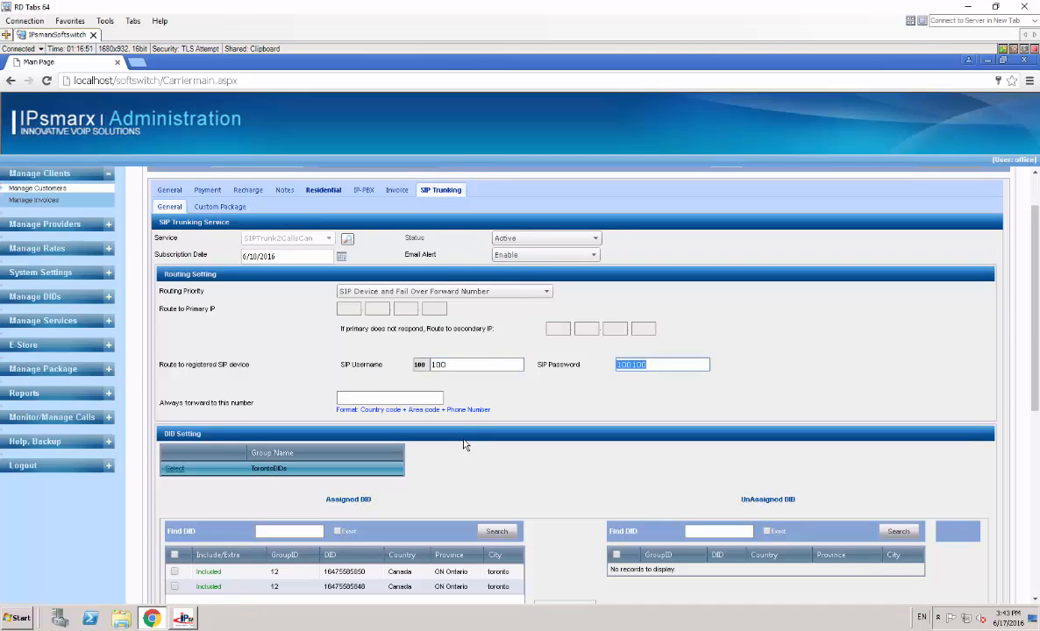
{"action": "left_click", "coordinate": [270, 629]}
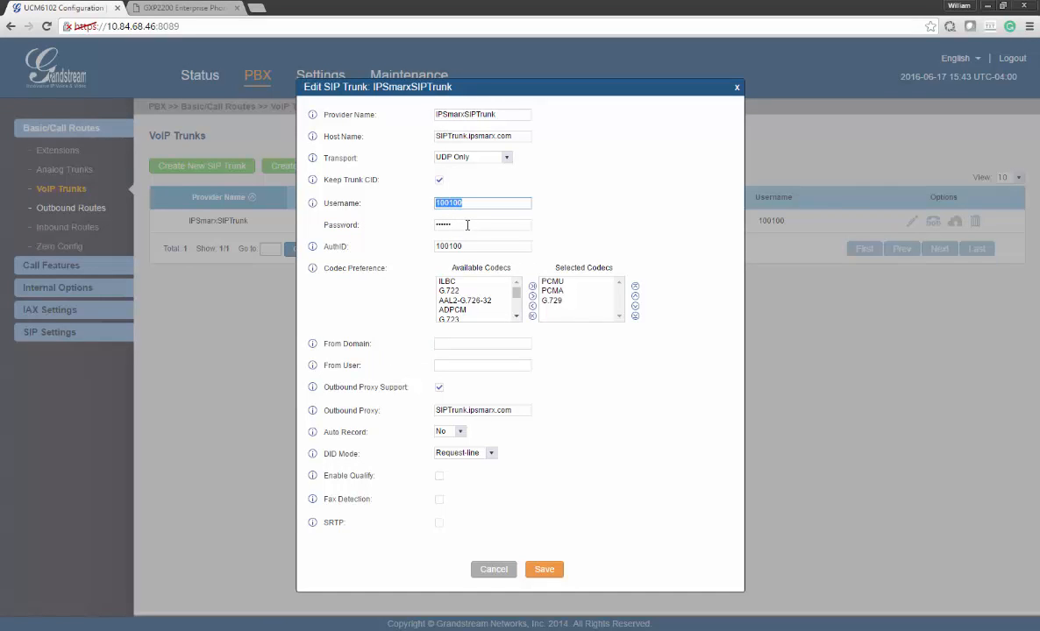
Check the trunk password field and save the IPSmarxSIPTrunk settings
{"action": "left_click_drag", "start_coordinate": [467, 225], "coordinate": [424, 225]}
{"action": "left_click", "coordinate": [400, 271]}
{"action": "left_click", "coordinate": [544, 570]}
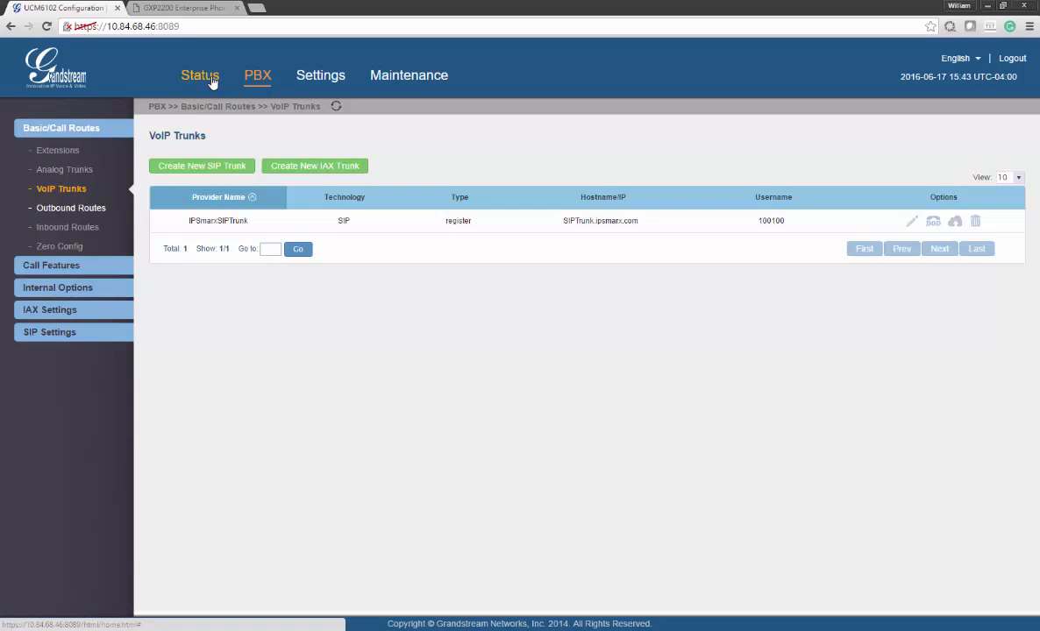
Check PBX Status for IPSmarxSIPTrunk showing Registered and extension 1000 listed
{"action": "left_click", "coordinate": [211, 82]}
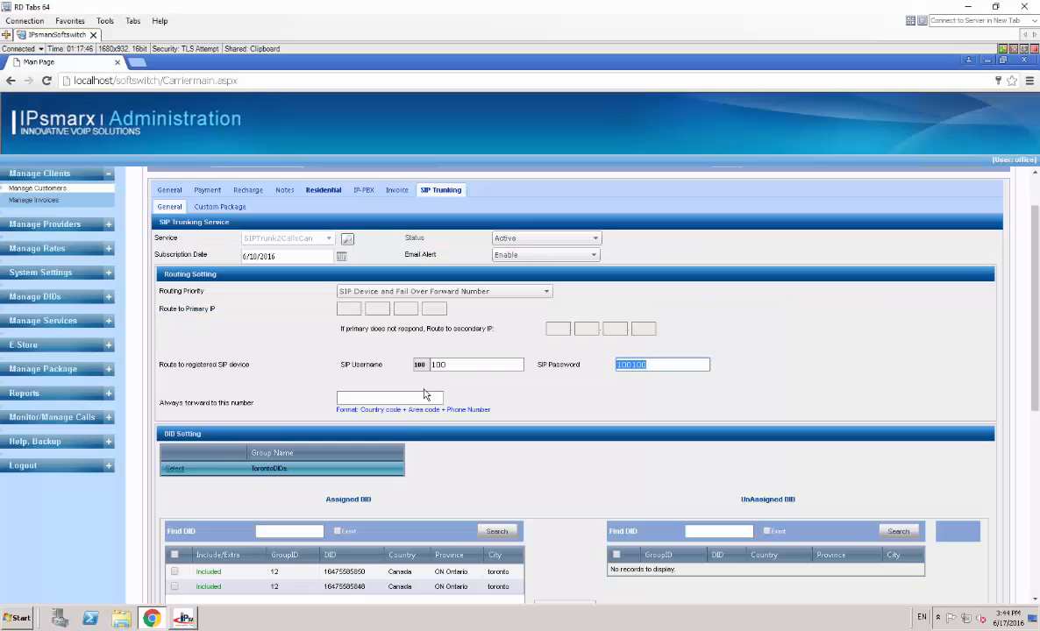
{"action": "scroll", "coordinate": [403, 399], "scroll_direction": "down", "scroll_amount": 1}
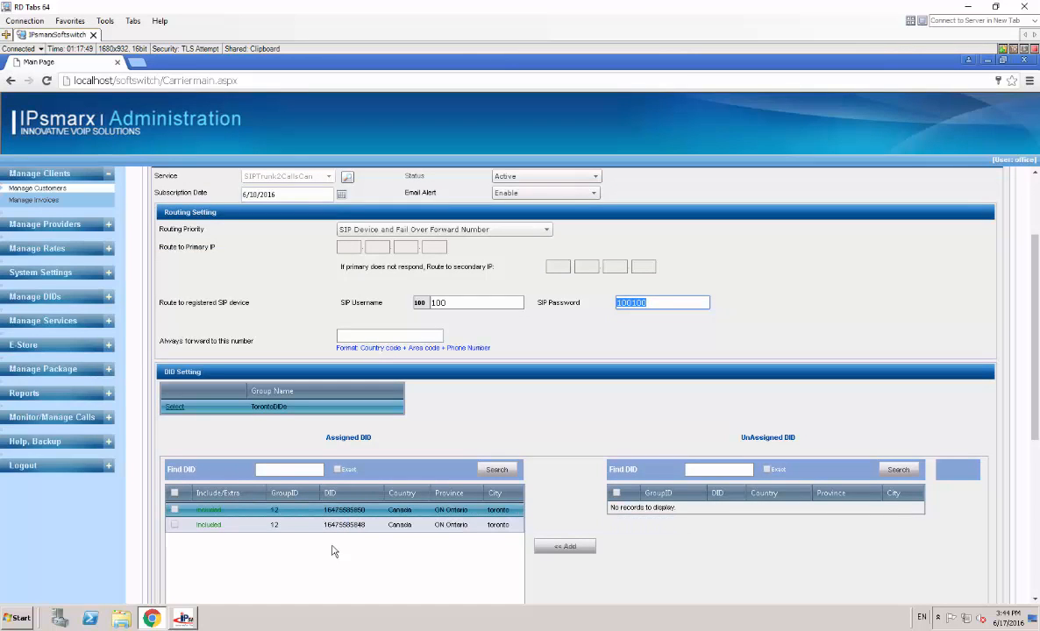
Review the customer's assigned DIDs and SIP username on the SIP Trunking page, then show CallMonitor
{"action": "left_click", "coordinate": [312, 508]}
{"action": "scroll", "coordinate": [285, 469], "scroll_direction": "up", "scroll_amount": 1}
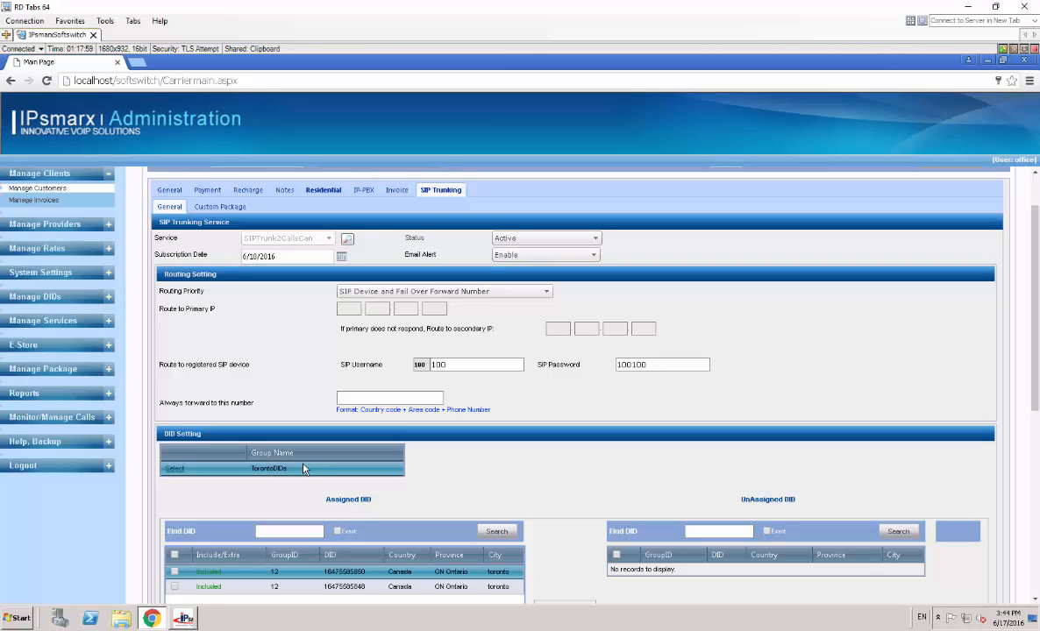
{"action": "scroll", "coordinate": [285, 465], "scroll_direction": "down", "scroll_amount": 1}
{"action": "double_click", "coordinate": [435, 302]}
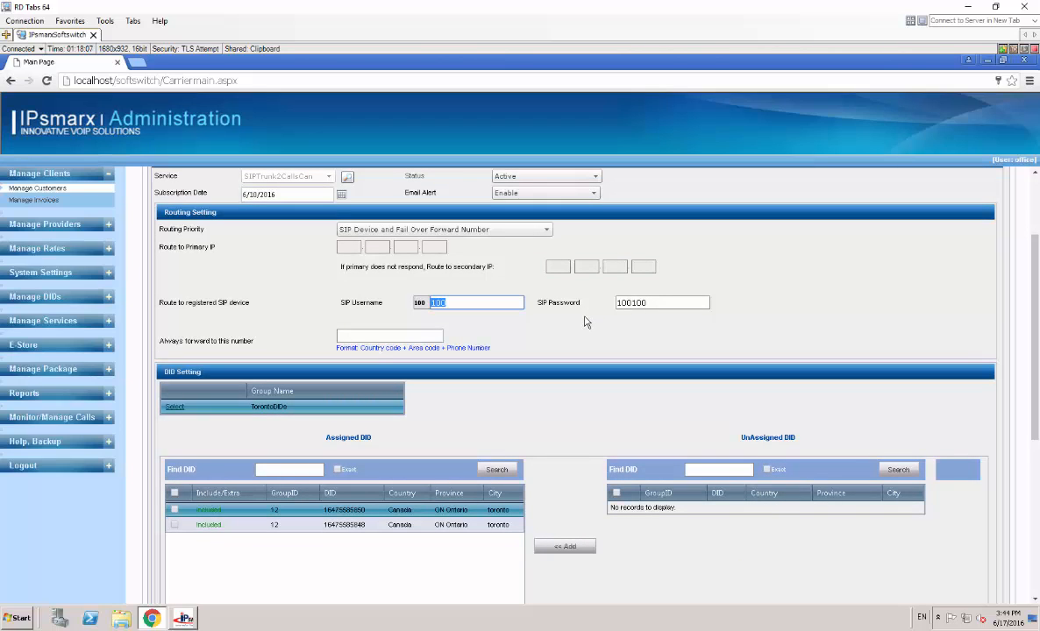
{"action": "mouse_move", "coordinate": [330, 510]}
{"action": "left_mouse_down"}
{"action": "mouse_move", "coordinate": [335, 517]}
{"action": "mouse_move", "coordinate": [314, 503]}
{"action": "left_mouse_up"}
{"action": "left_click", "coordinate": [186, 619]}
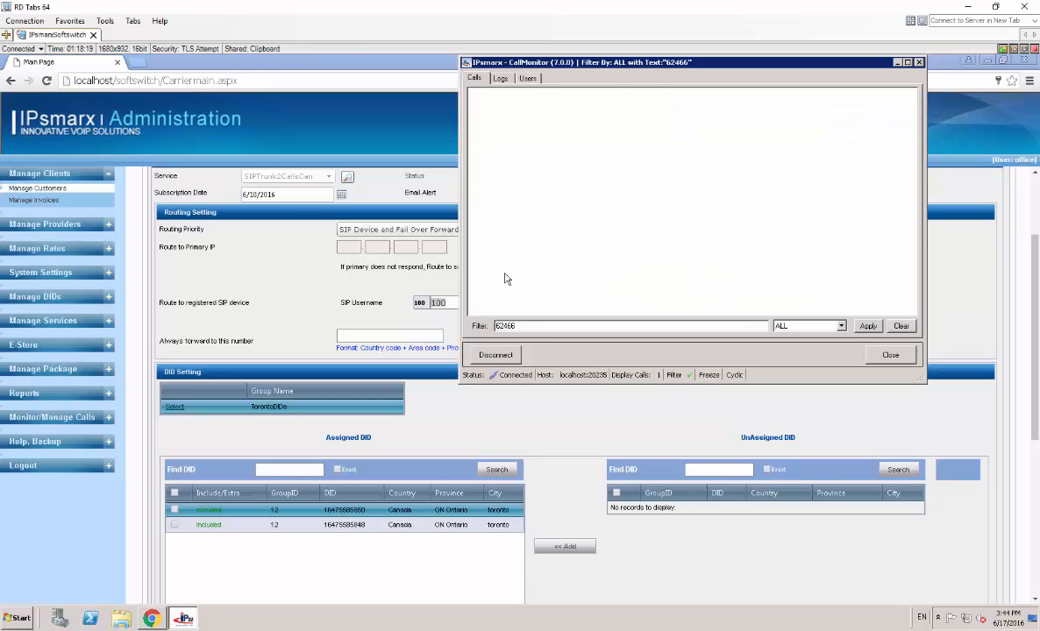
Confirm in CallMonitor's Users list that the UCM trunk logged in from 10.84.68.46, then return to the UCM
{"action": "left_click", "coordinate": [527, 78]}
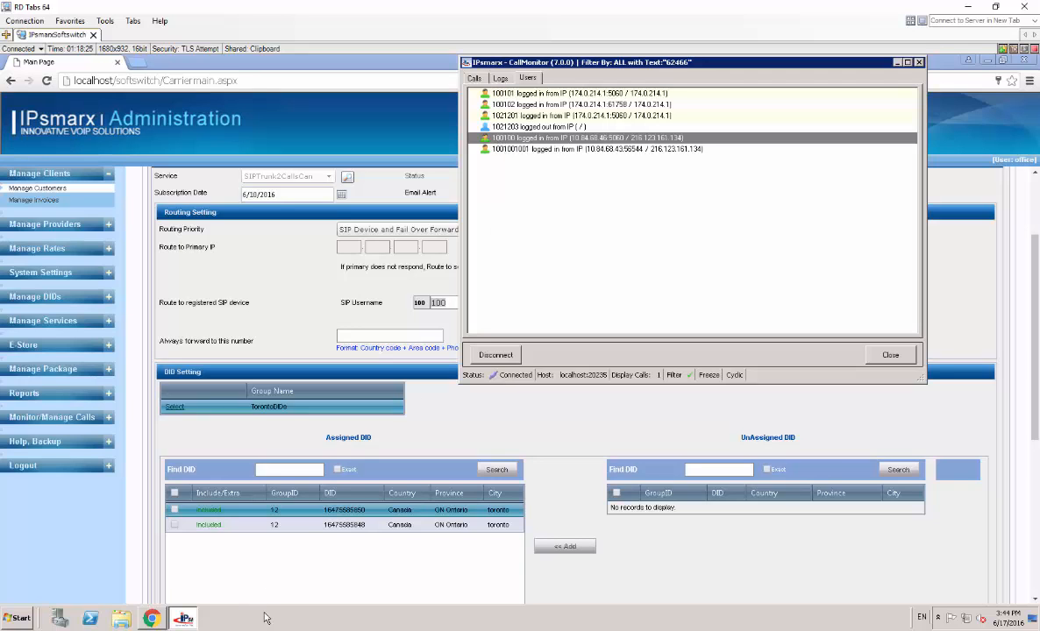
{"action": "mouse_move", "coordinate": [151, 619]}
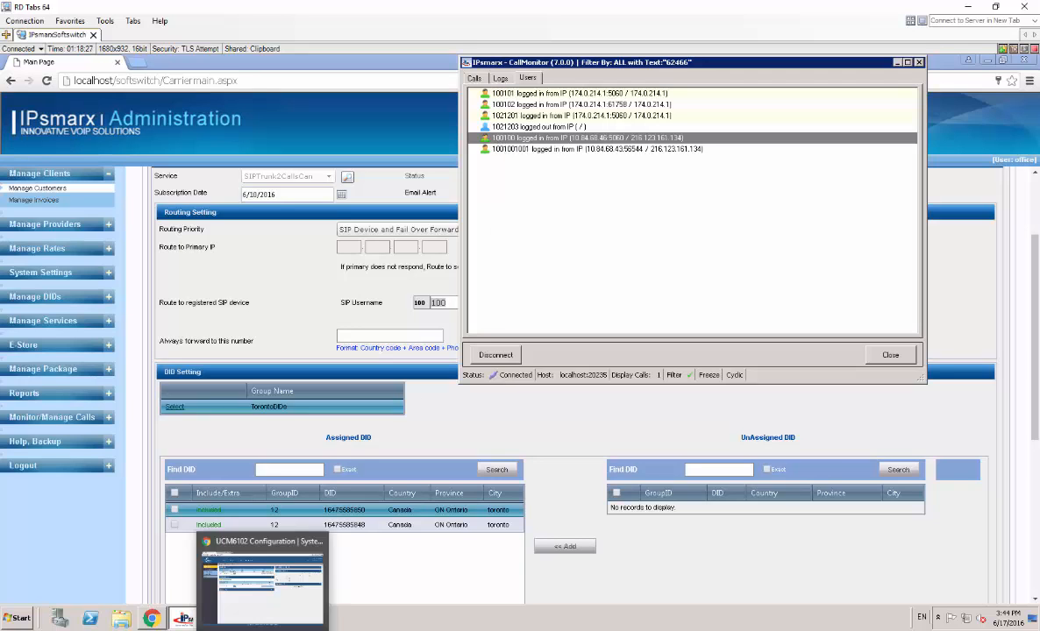
{"action": "left_click", "coordinate": [243, 536]}
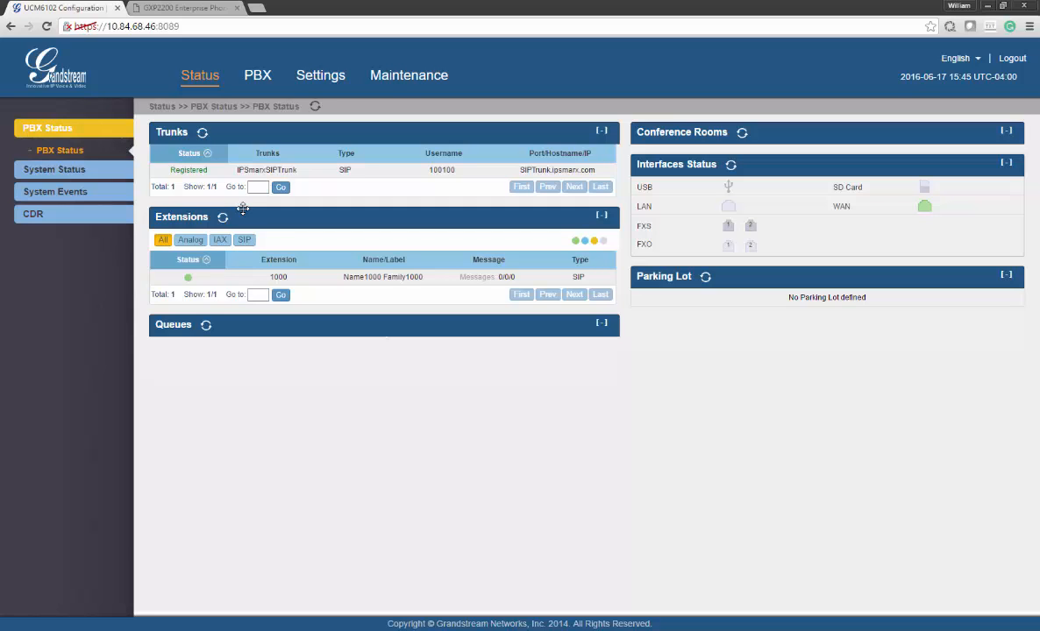
Refresh the UCM status and go to PBX Outbound Routes to view AllOutbound's four dial patterns
{"action": "left_click", "coordinate": [213, 85]}
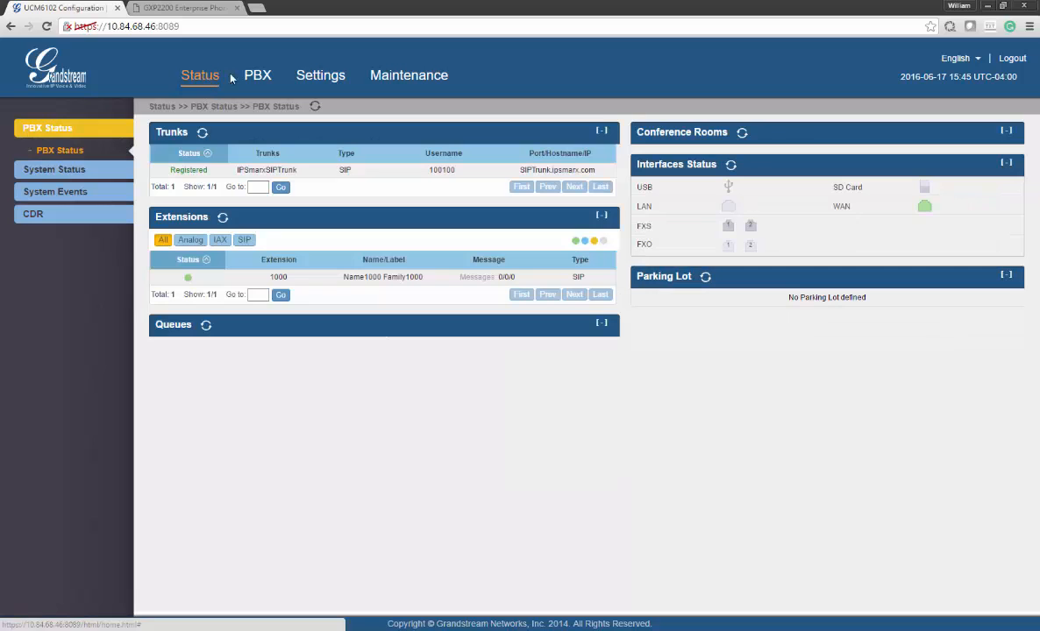
{"action": "left_click", "coordinate": [252, 76]}
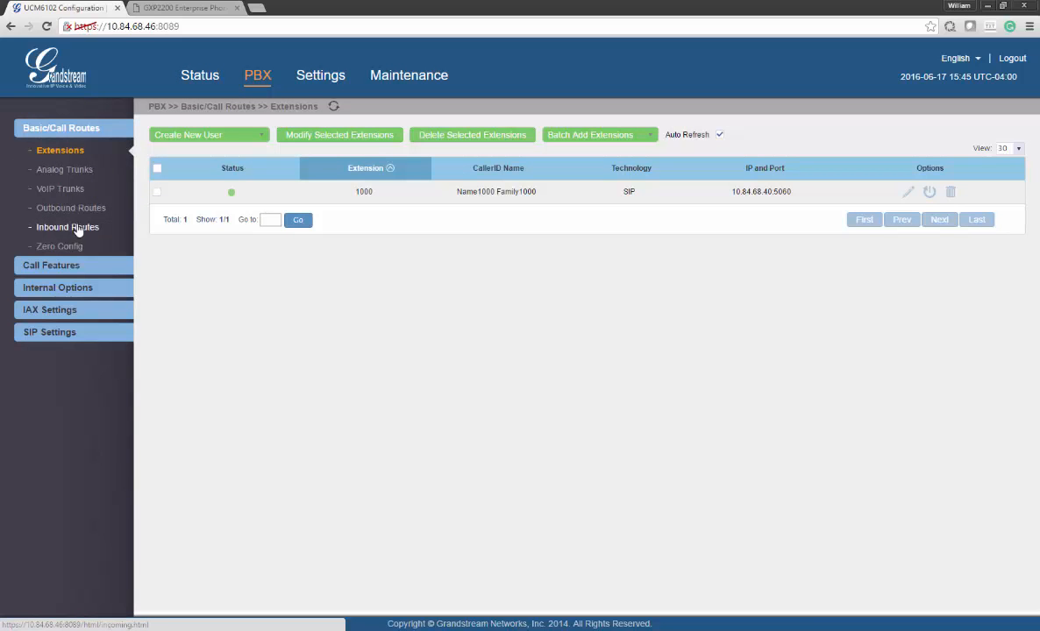
{"action": "left_click", "coordinate": [79, 210]}
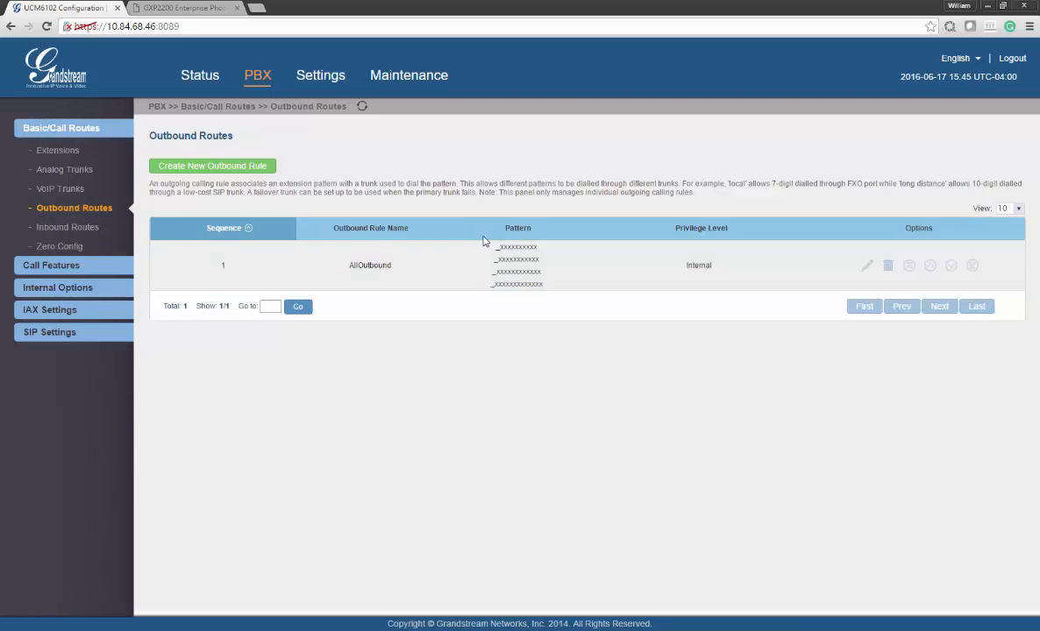
{"action": "left_click_drag", "start_coordinate": [496, 249], "coordinate": [500, 250]}
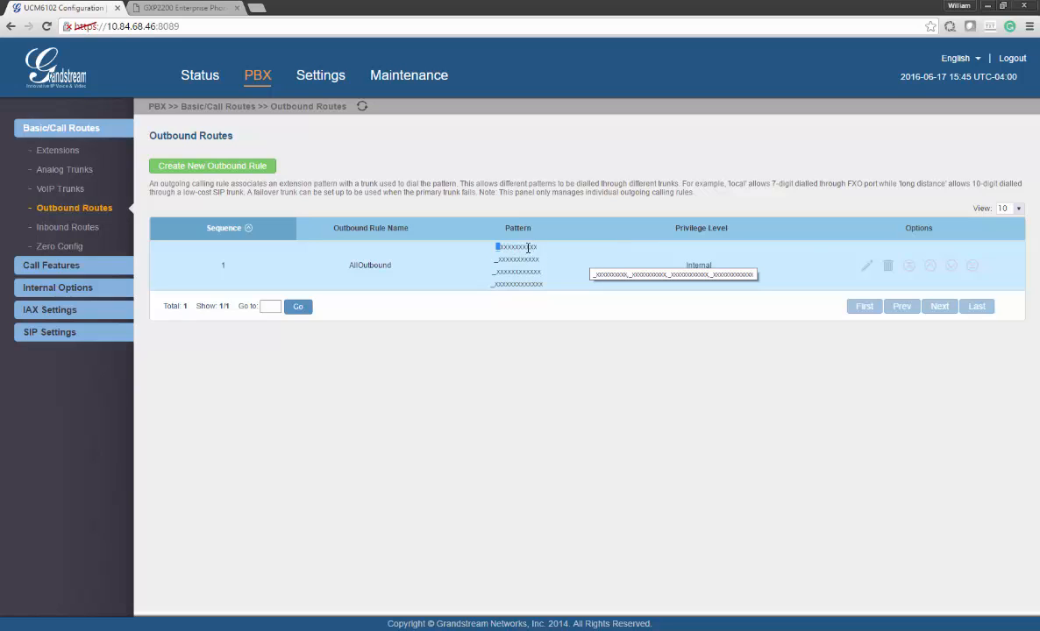
{"action": "left_click", "coordinate": [516, 284]}
{"action": "left_click_drag", "start_coordinate": [394, 265], "coordinate": [355, 266]}
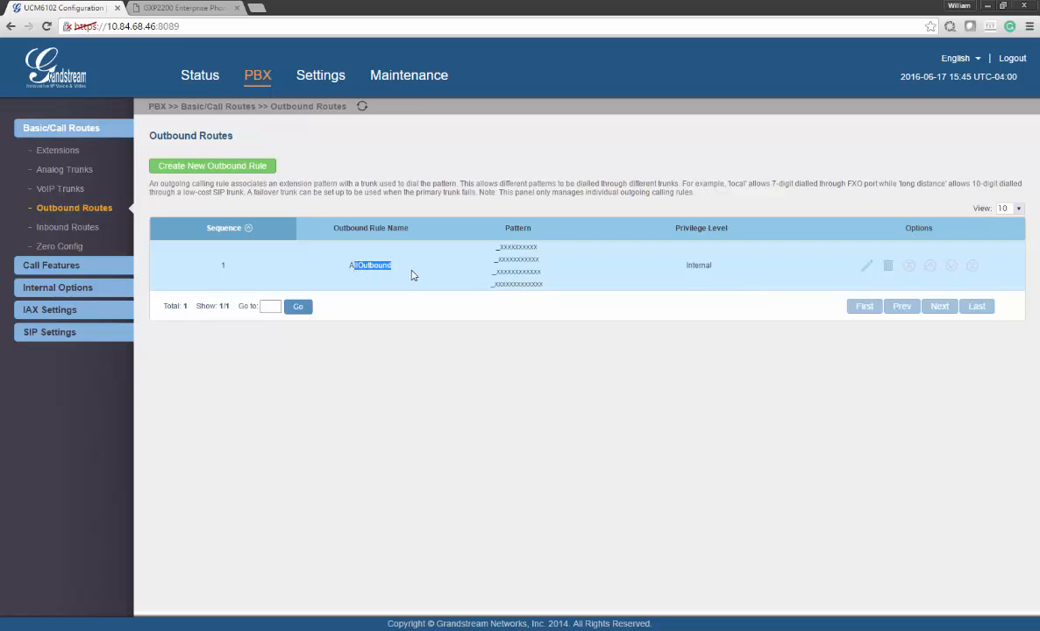
Inspect the AllOutbound rule's dial patterns and trunk, cancel without changes, and return to CallMonitor's Calls view
{"action": "left_click", "coordinate": [868, 268]}
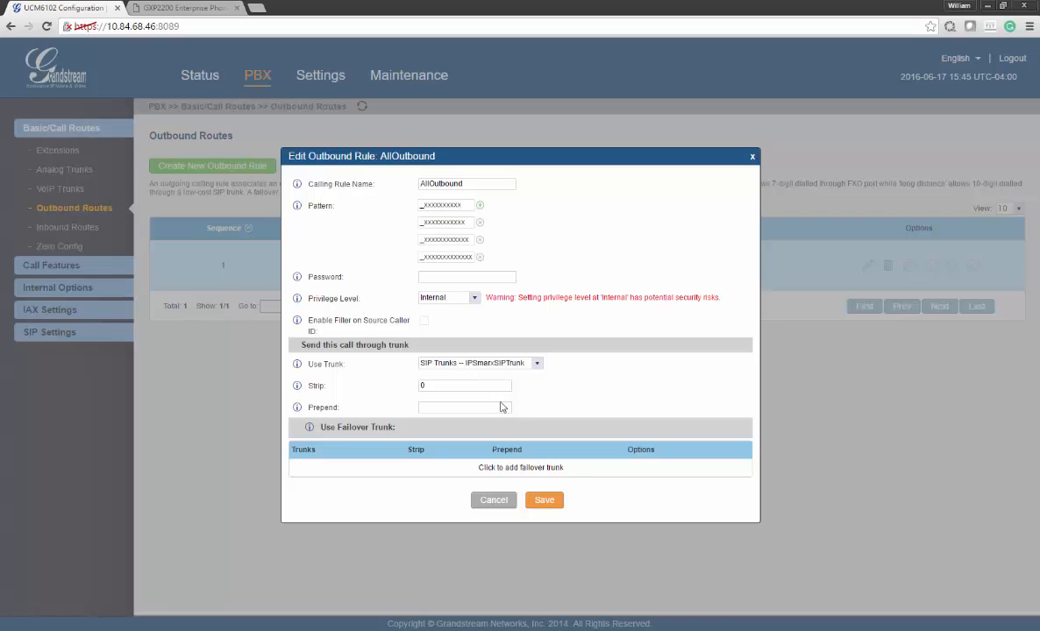
{"action": "left_click", "coordinate": [479, 207]}
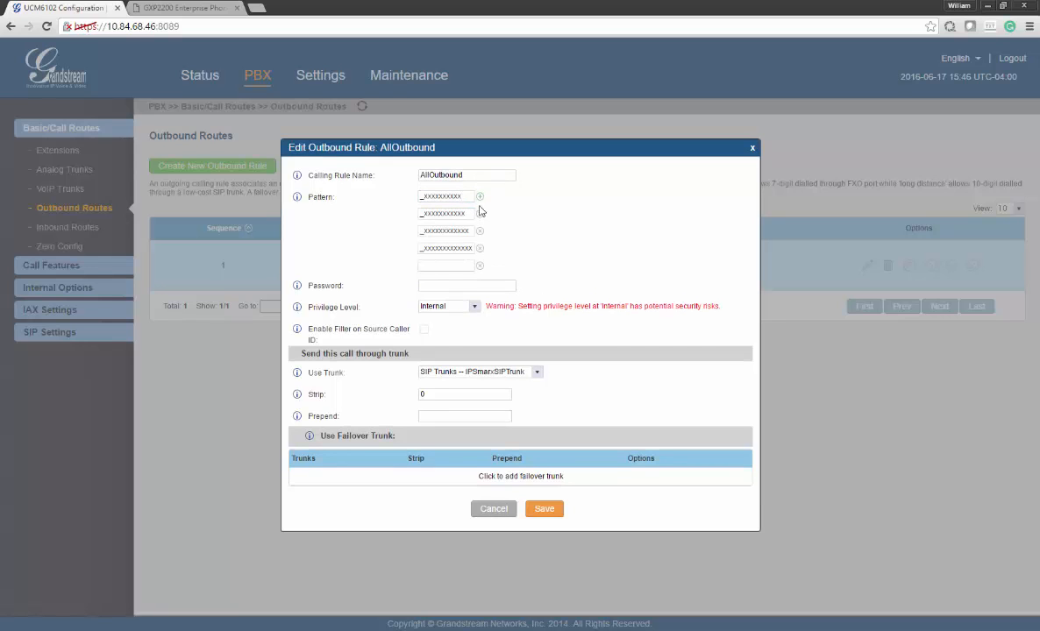
{"action": "left_click", "coordinate": [480, 268]}
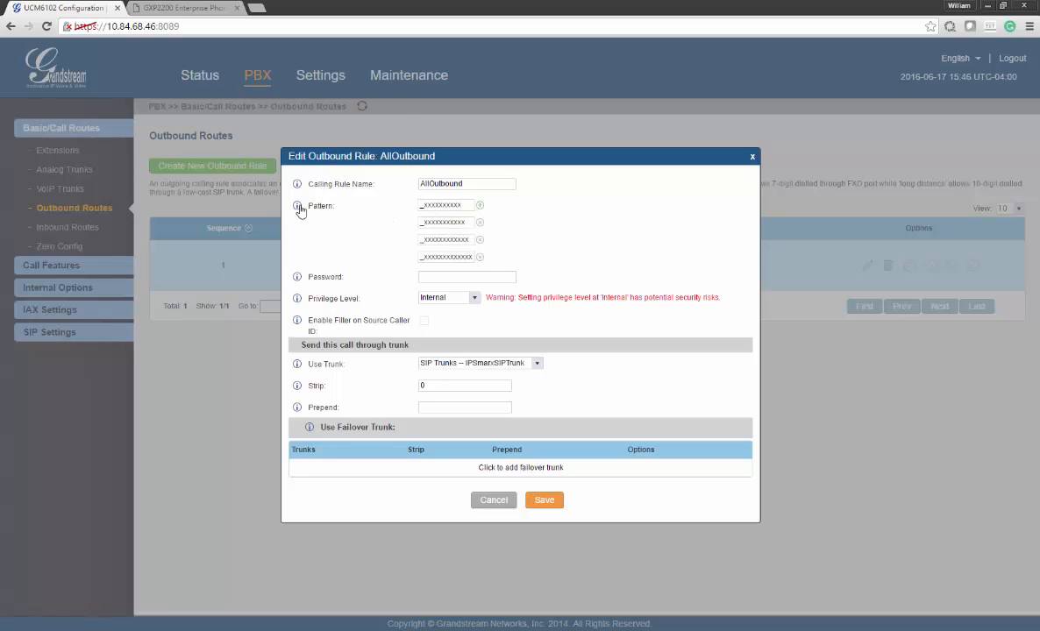
{"action": "mouse_move", "coordinate": [298, 208]}
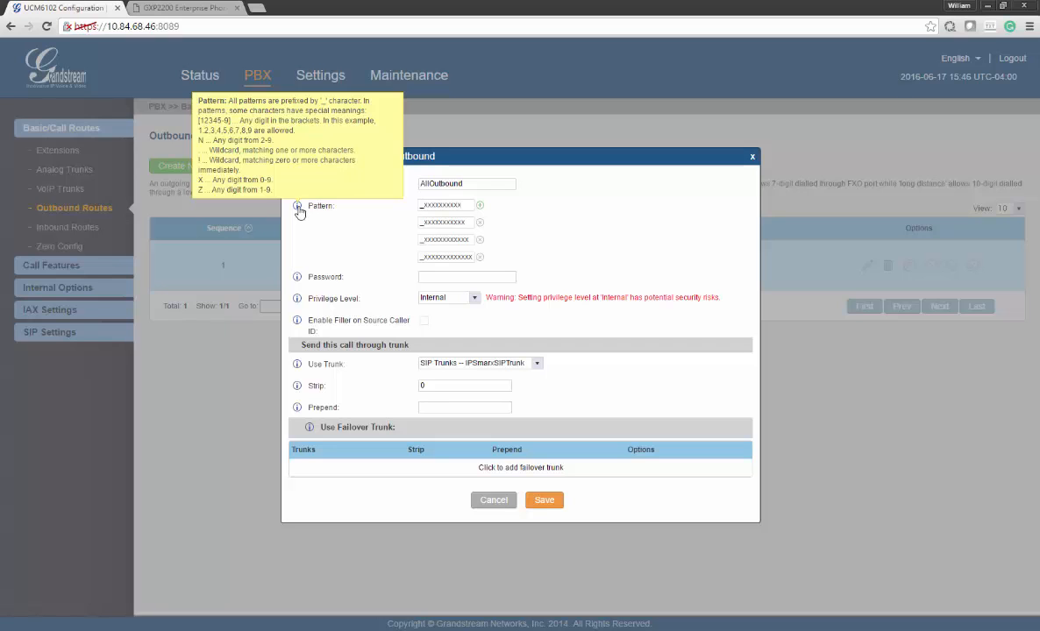
{"action": "left_click", "coordinate": [494, 502]}
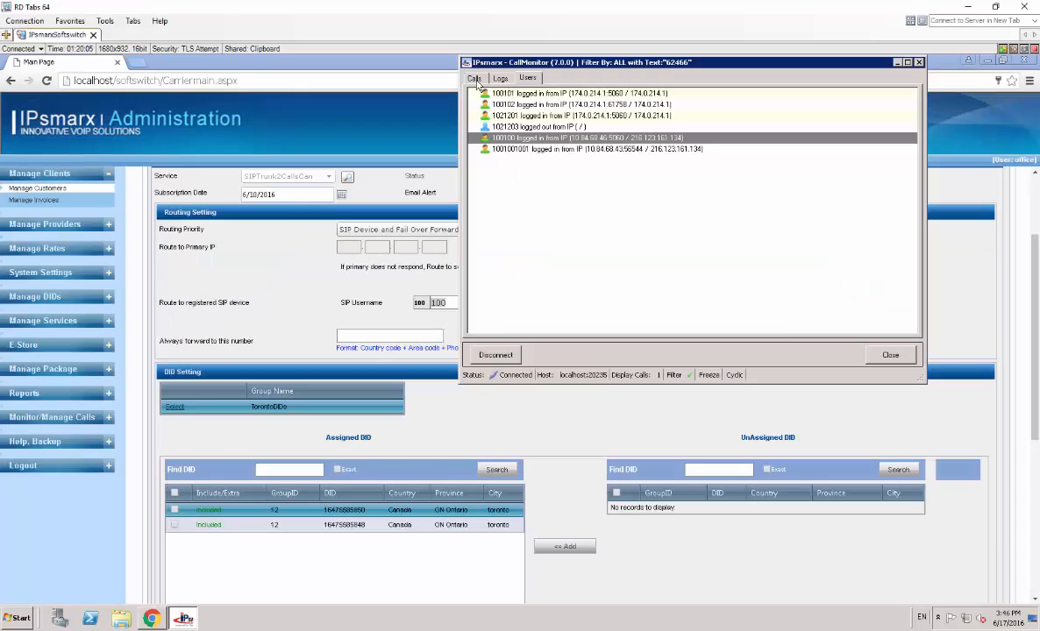
{"action": "left_click", "coordinate": [474, 78]}
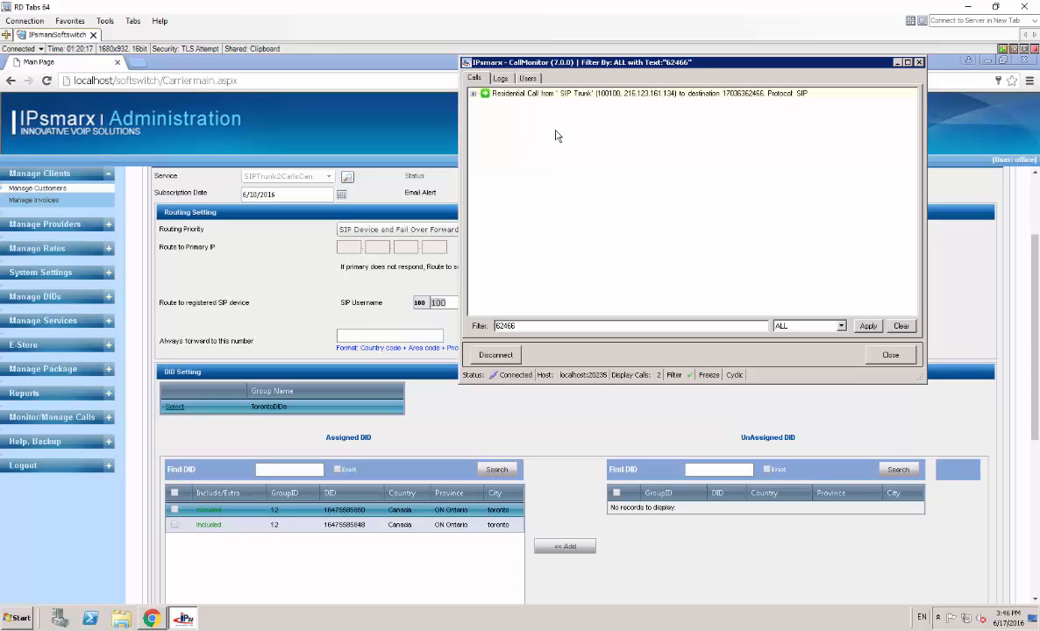
Expand the residential call arriving through the SIP trunk, then reopen the AllOutbound rule editor
{"action": "double_click", "coordinate": [509, 93]}
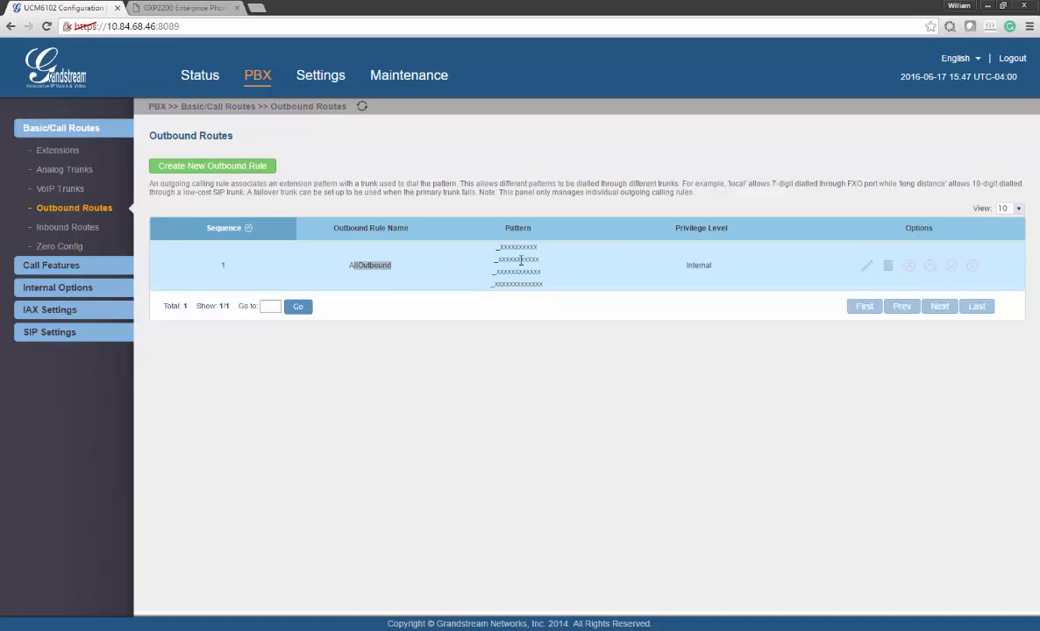
{"action": "left_click", "coordinate": [866, 264]}
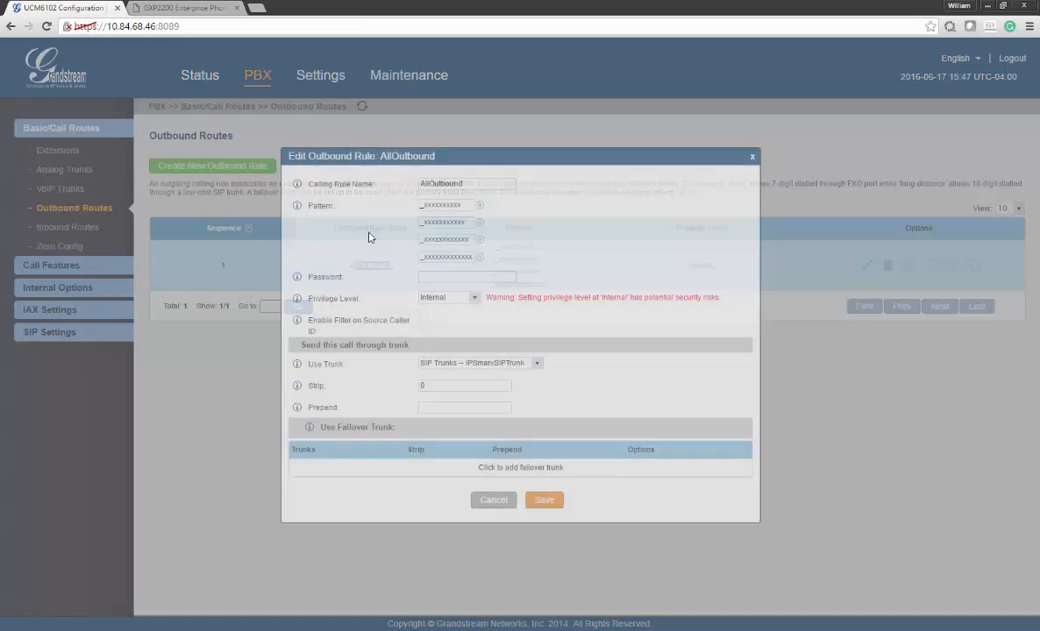
Leave AllOutbound unchanged by declining the Internal privilege warning and cancelling the rule editor
{"action": "left_click", "coordinate": [528, 499]}
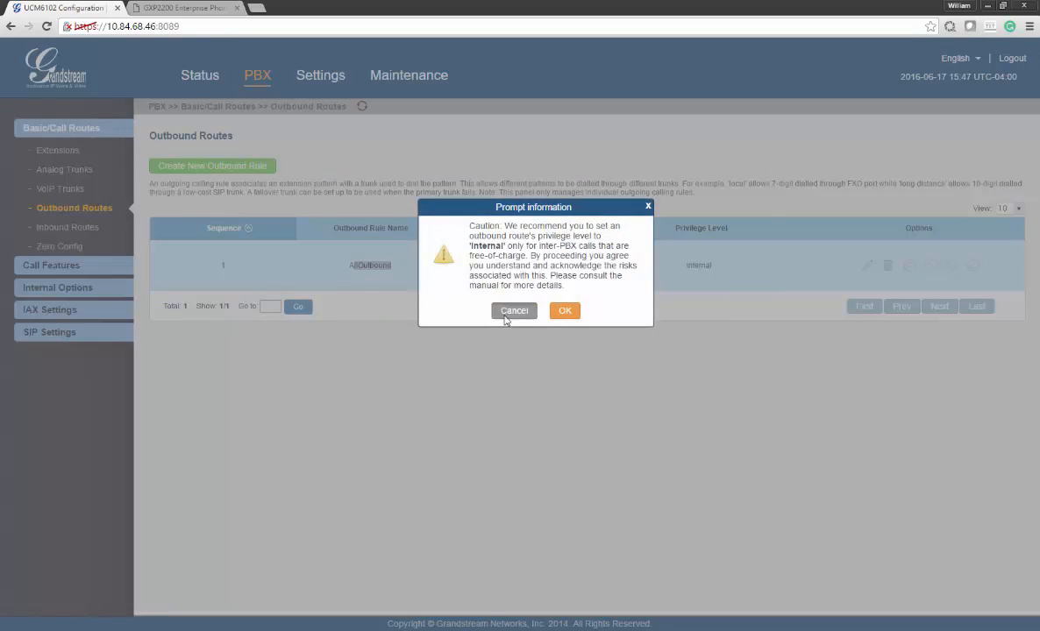
{"action": "left_click", "coordinate": [508, 310]}
{"action": "left_click", "coordinate": [493, 500]}
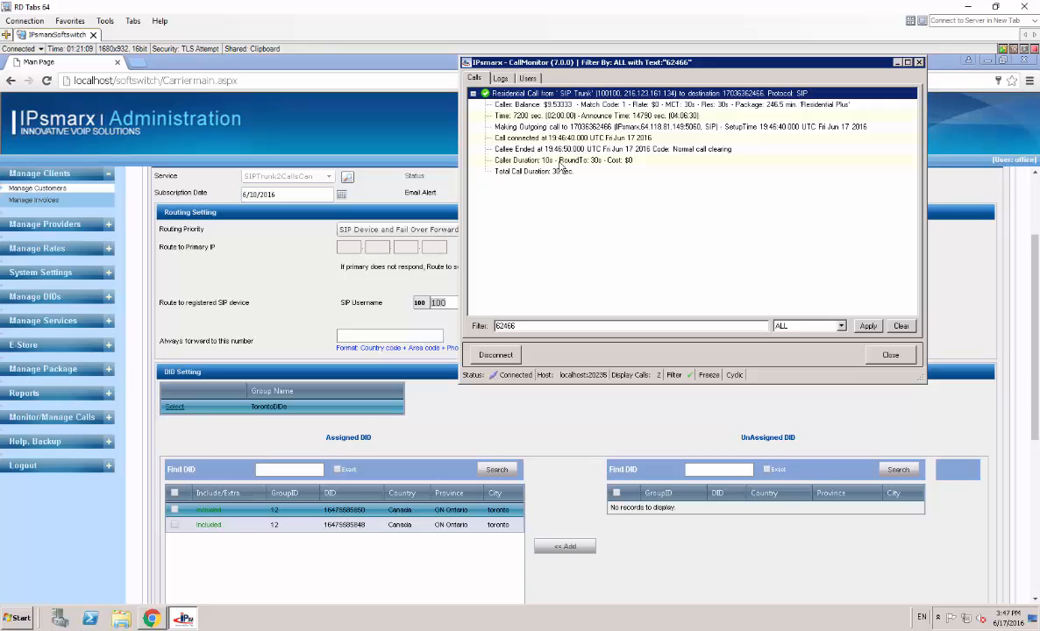
Bring the customer's routing settings page in front of CallMonitor to review the registered SIP device
{"action": "left_click", "coordinate": [279, 272]}
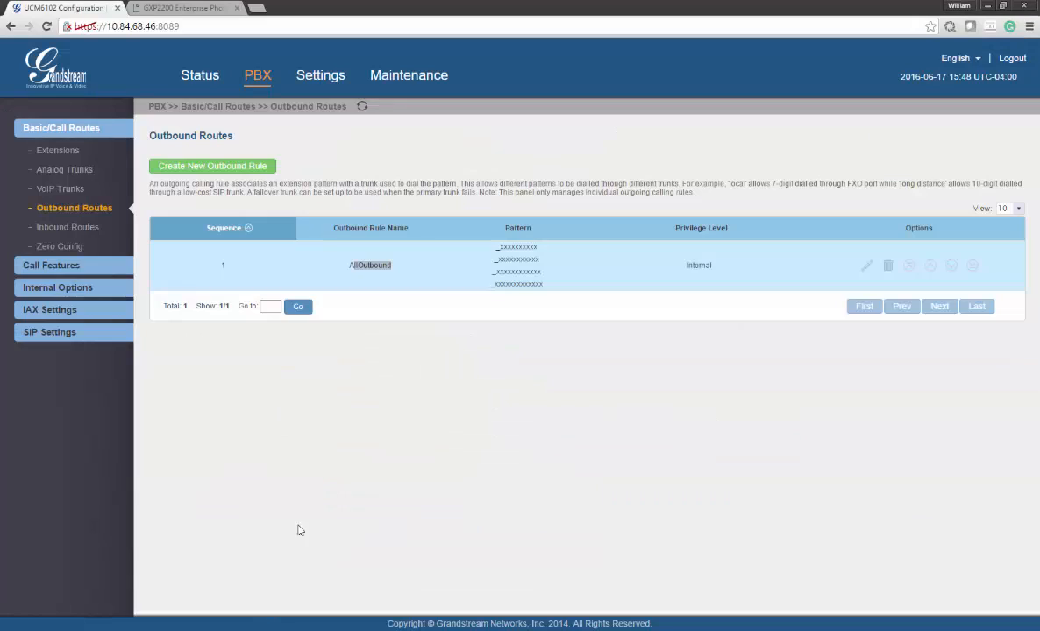
Review the inbound rule sending trunk calls to Extension 1000, cancel unchanged, and switch to the IPsmarx session
{"action": "left_click", "coordinate": [75, 233]}
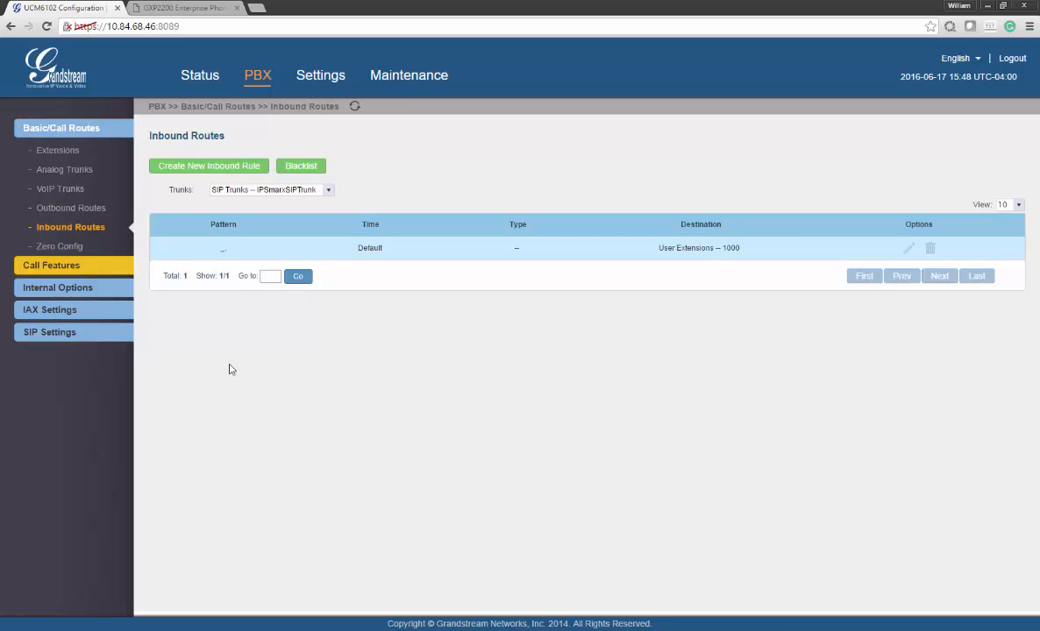
{"action": "left_click", "coordinate": [910, 251]}
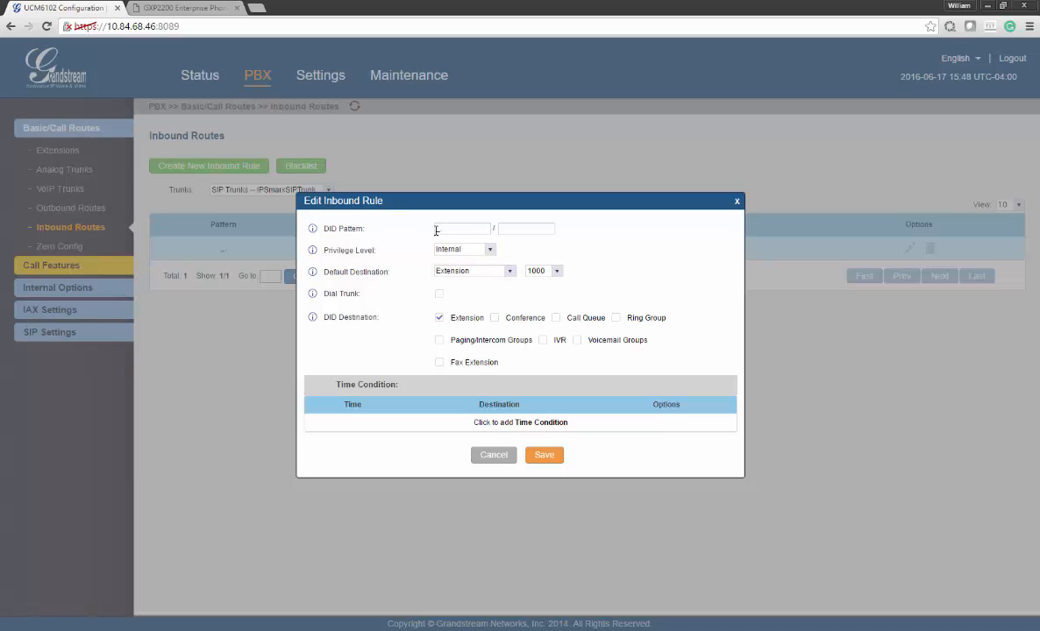
{"action": "left_click", "coordinate": [508, 272]}
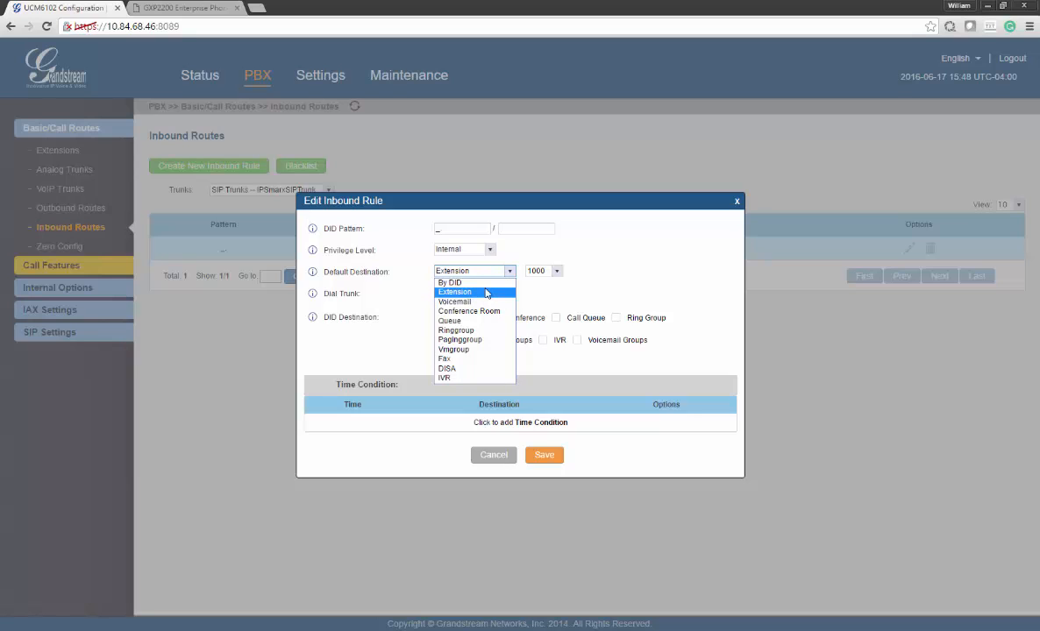
{"action": "key", "text": "Up"}
{"action": "left_click", "coordinate": [485, 292]}
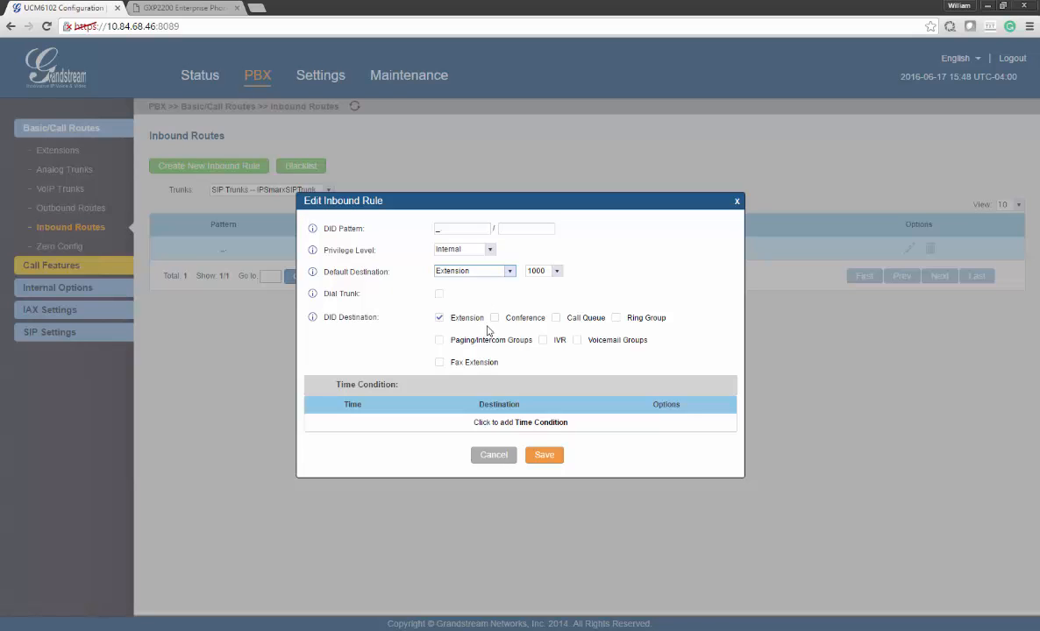
{"action": "left_click_drag", "start_coordinate": [451, 232], "coordinate": [428, 226]}
{"action": "left_click", "coordinate": [492, 454]}
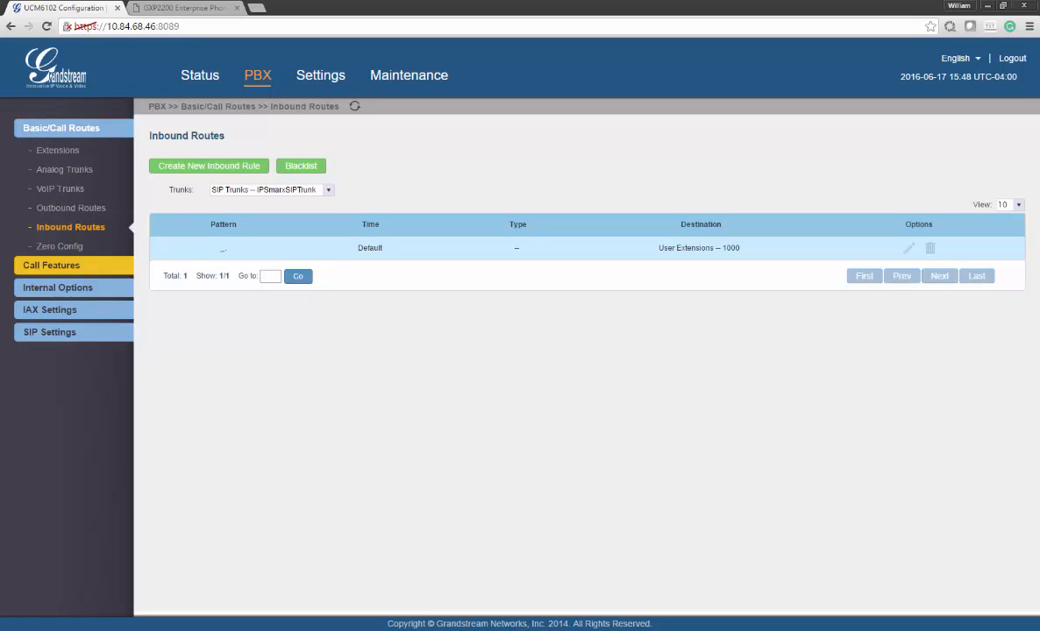
{"action": "key", "text": "alt+Tab"}
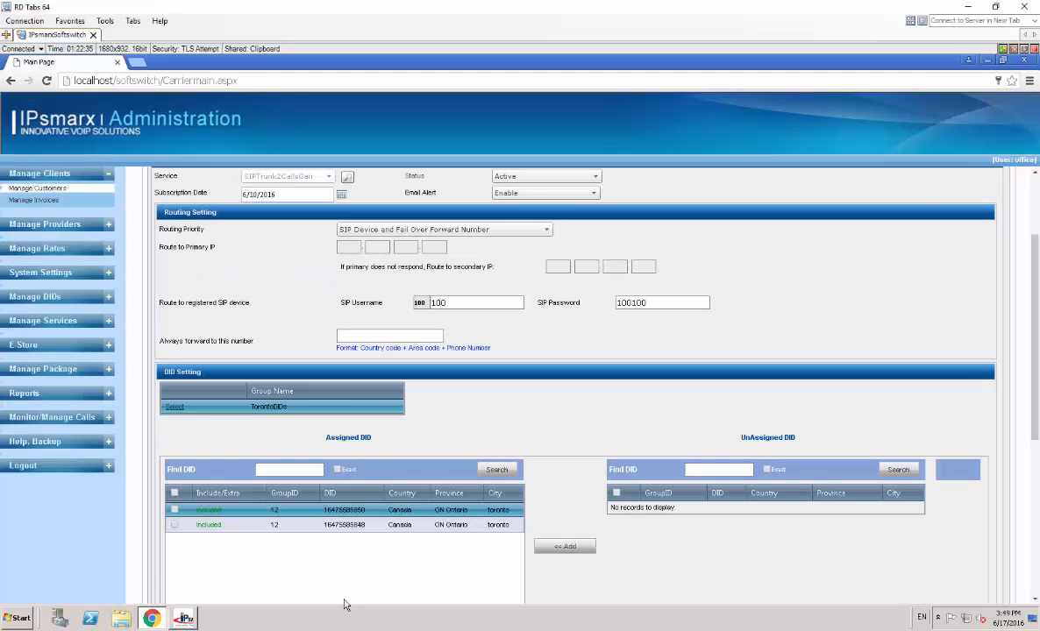
Show CallMonitor and expand the new Incoming SIP Trunk Call entry to a Toronto DID
{"action": "left_click", "coordinate": [183, 618]}
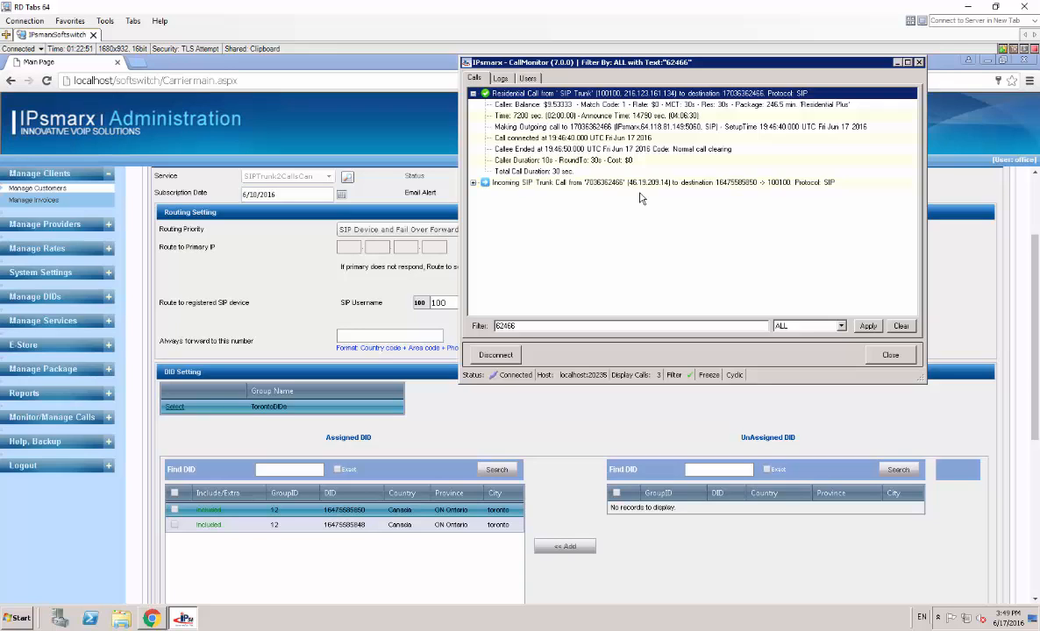
{"action": "left_click", "coordinate": [640, 185]}
{"action": "double_click", "coordinate": [640, 184]}
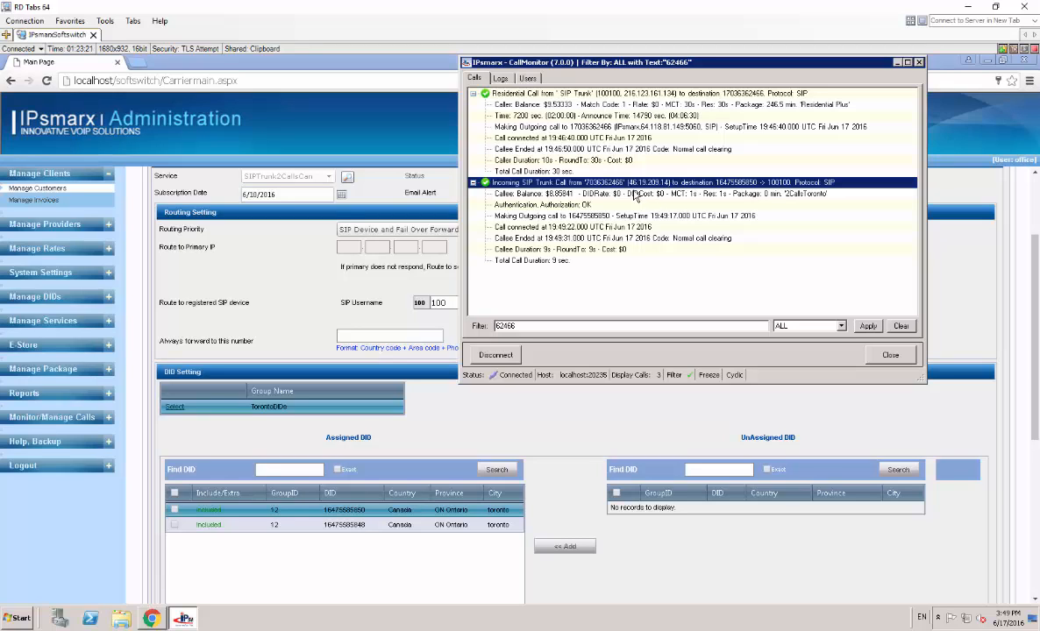
Check the call's balance, authentication, setup, connection and 9-second duration lines, then return to UCM6102
{"action": "left_click", "coordinate": [631, 194]}
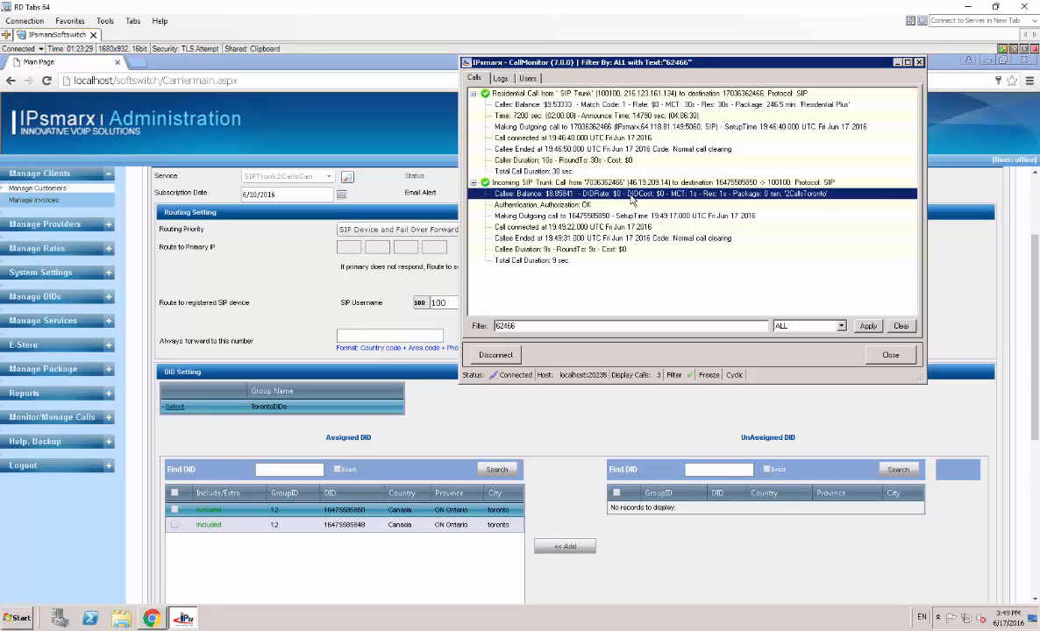
{"action": "left_click", "coordinate": [562, 205]}
{"action": "left_click", "coordinate": [561, 216]}
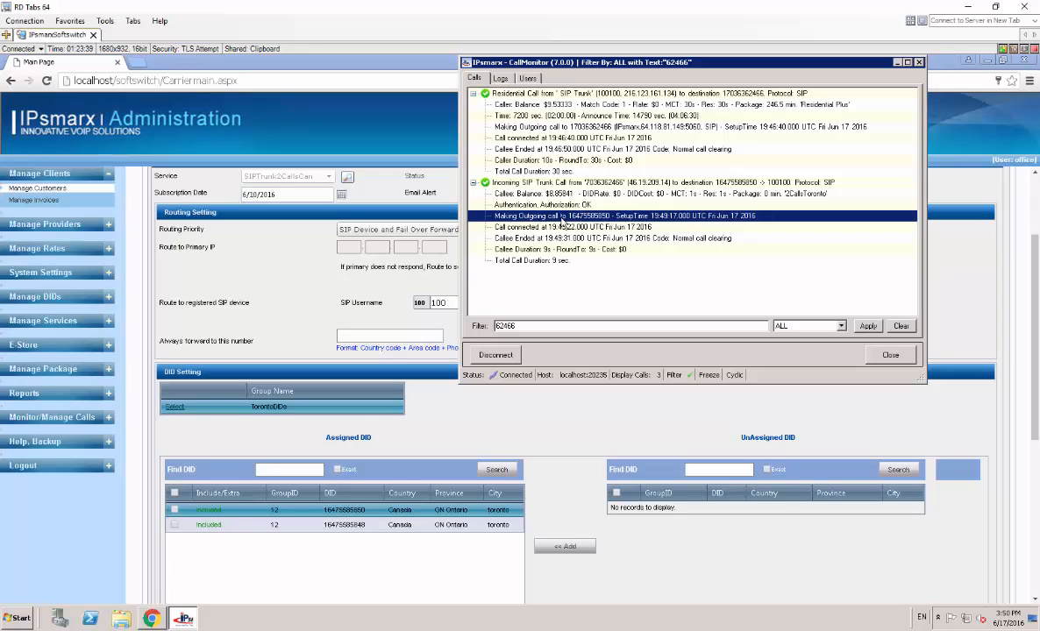
{"action": "left_click", "coordinate": [510, 227]}
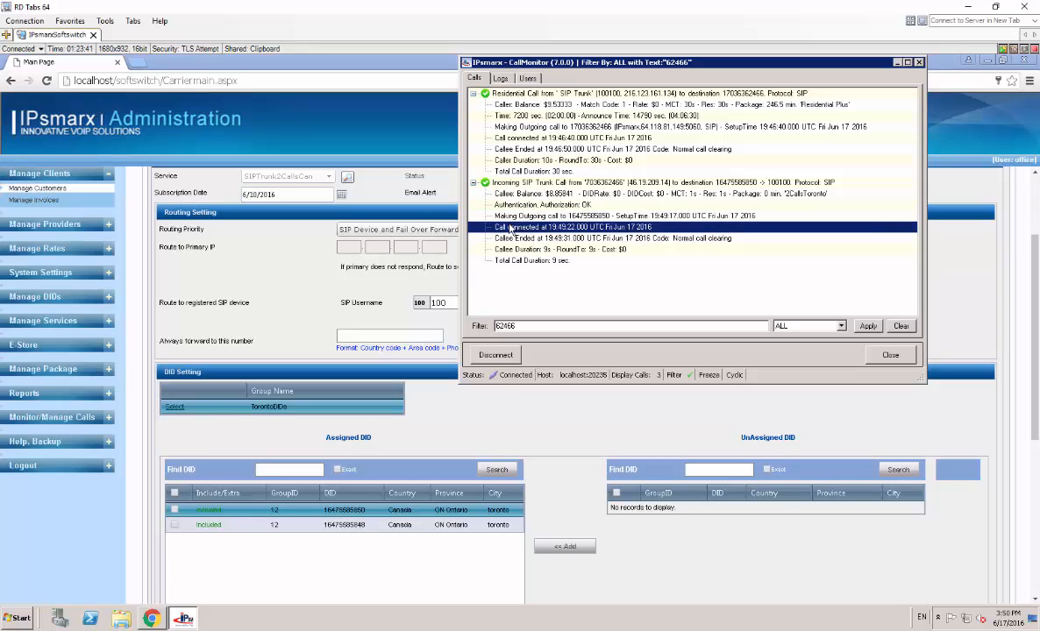
{"action": "left_click", "coordinate": [554, 250]}
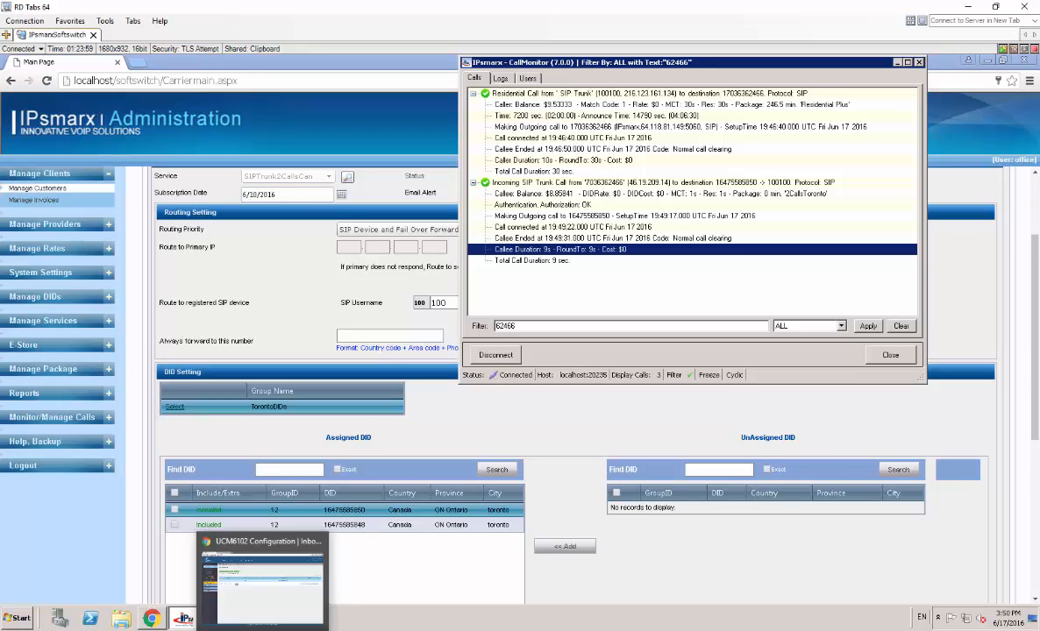
{"action": "left_click", "coordinate": [263, 619]}
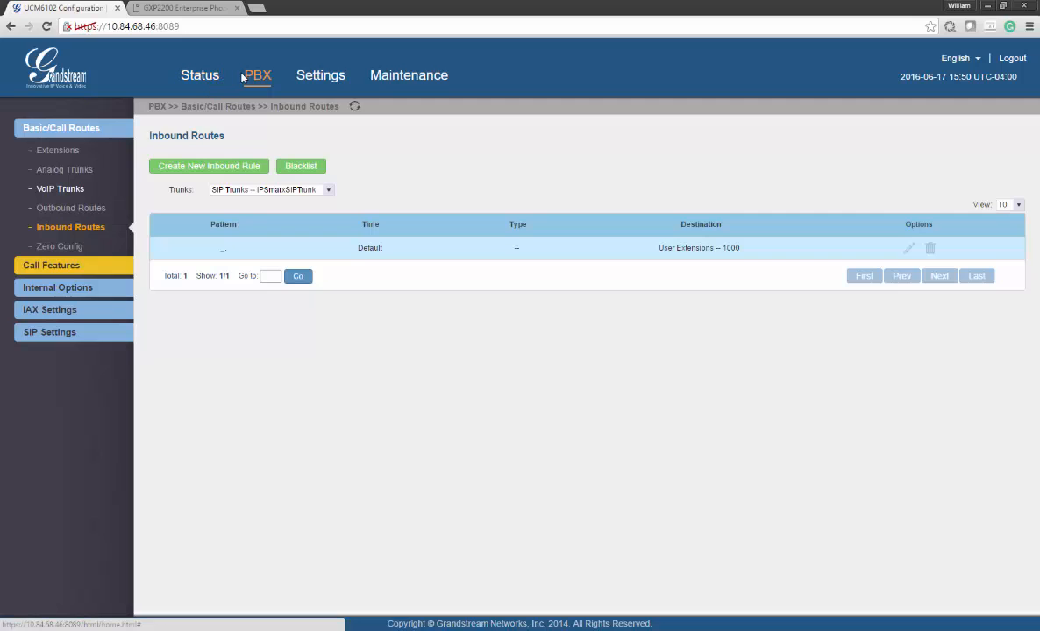
Confirm extension 1000 is online and review the IPsmarxSIPTrunk settings, then return to the IPsmarx session
{"action": "left_click", "coordinate": [80, 151]}
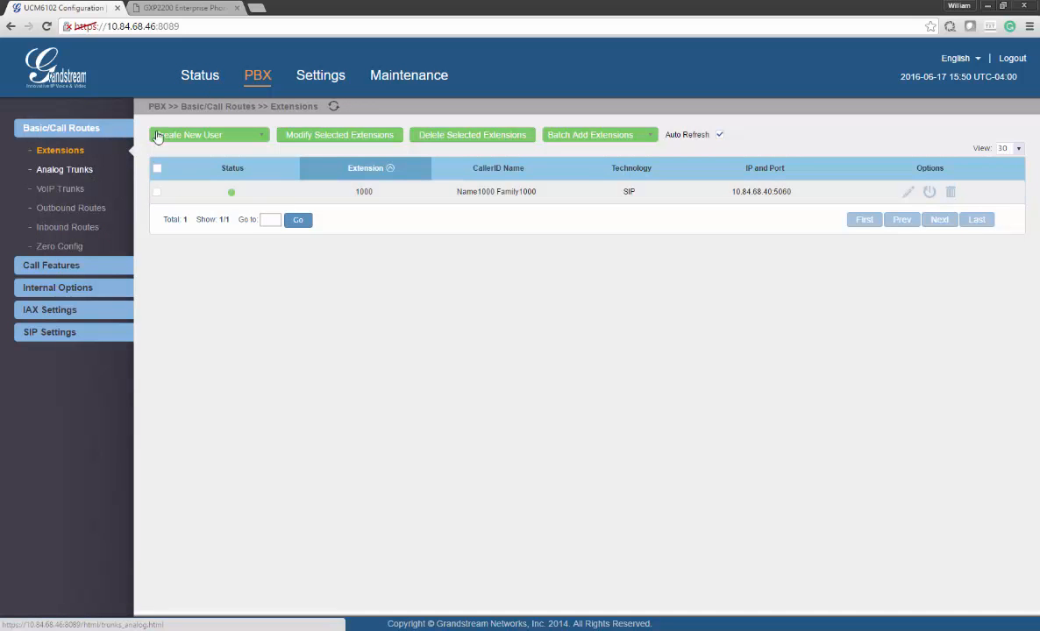
{"action": "left_click", "coordinate": [79, 188]}
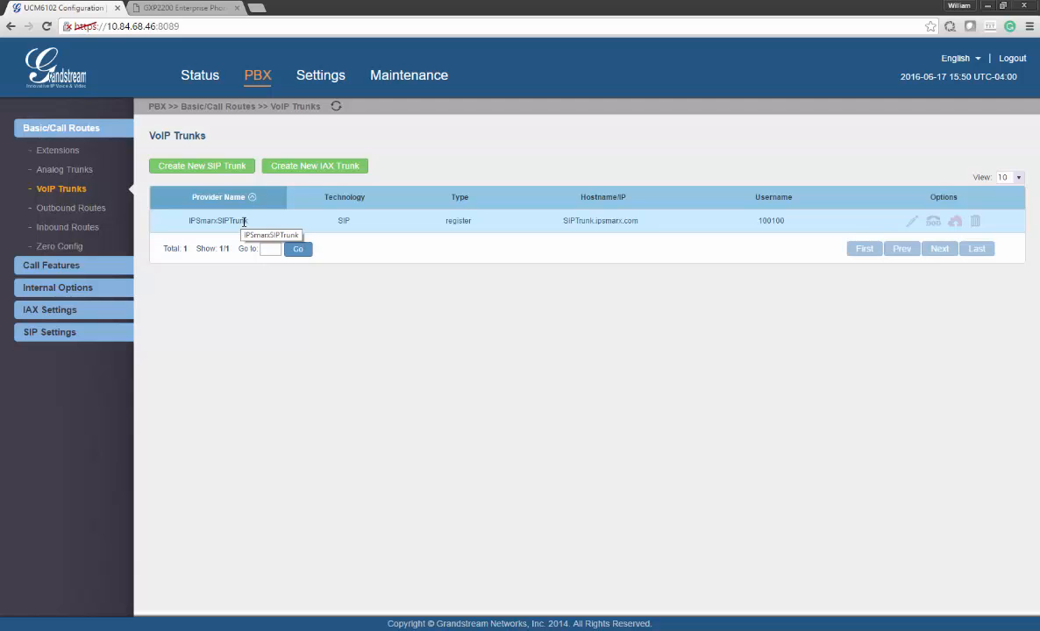
{"action": "left_click", "coordinate": [910, 223]}
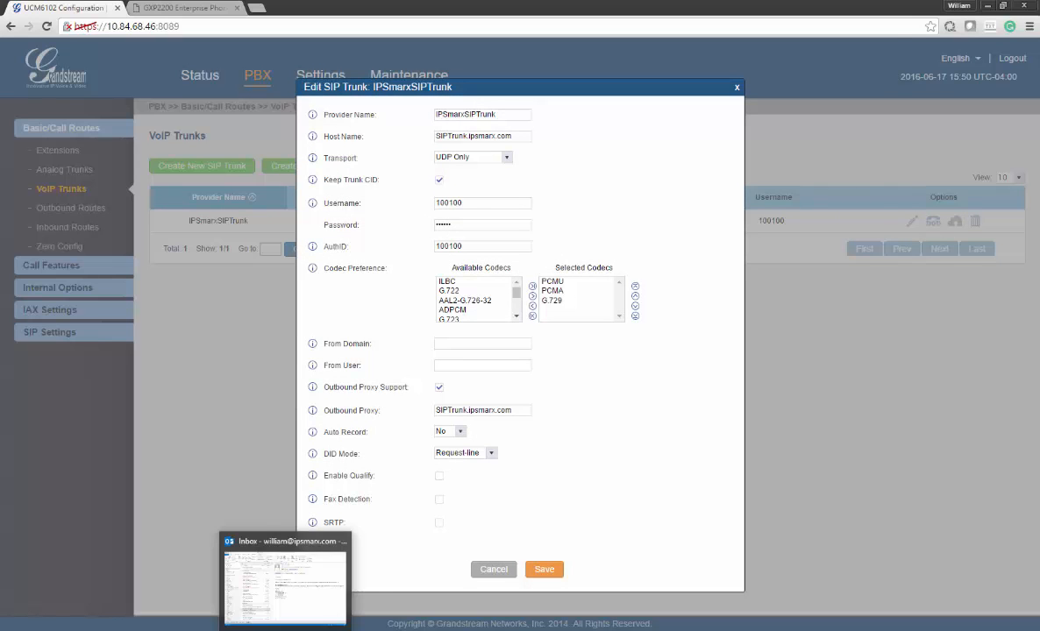
{"action": "left_click", "coordinate": [311, 630]}
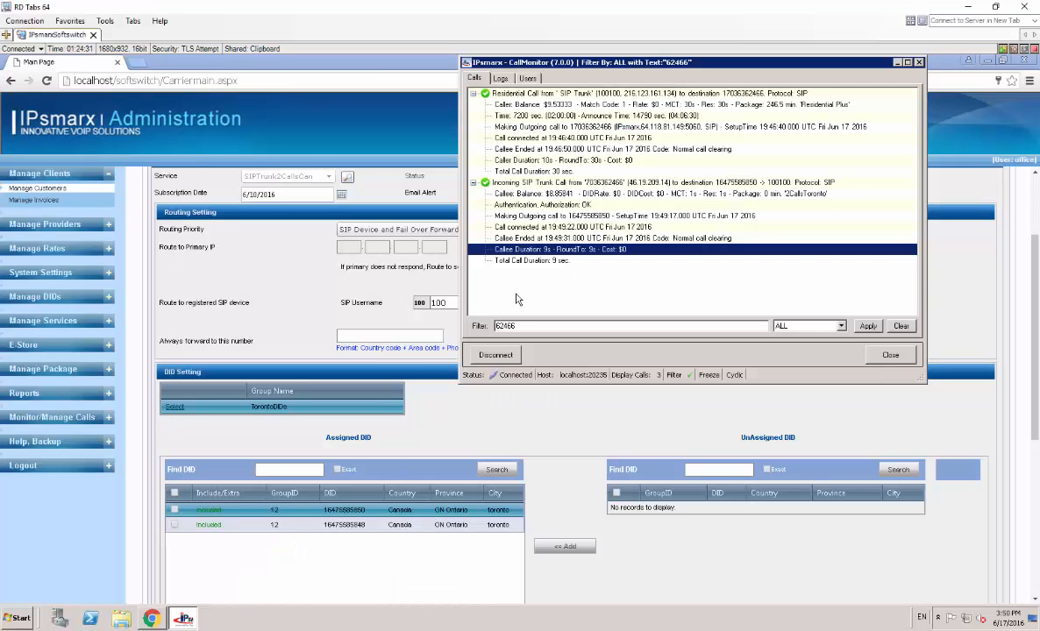
Check the customer's SIP username and confirm the trunk account appears among CallMonitor's logged-in users
{"action": "left_click", "coordinate": [285, 290]}
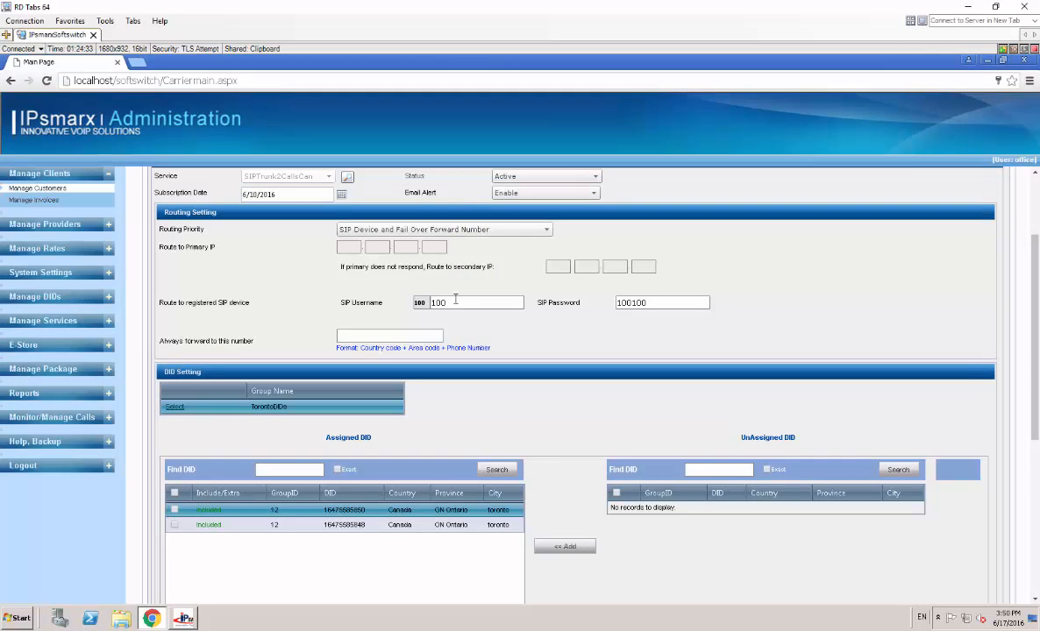
{"action": "left_click_drag", "start_coordinate": [456, 301], "coordinate": [418, 300]}
{"action": "left_click", "coordinate": [189, 620]}
{"action": "left_click", "coordinate": [529, 79]}
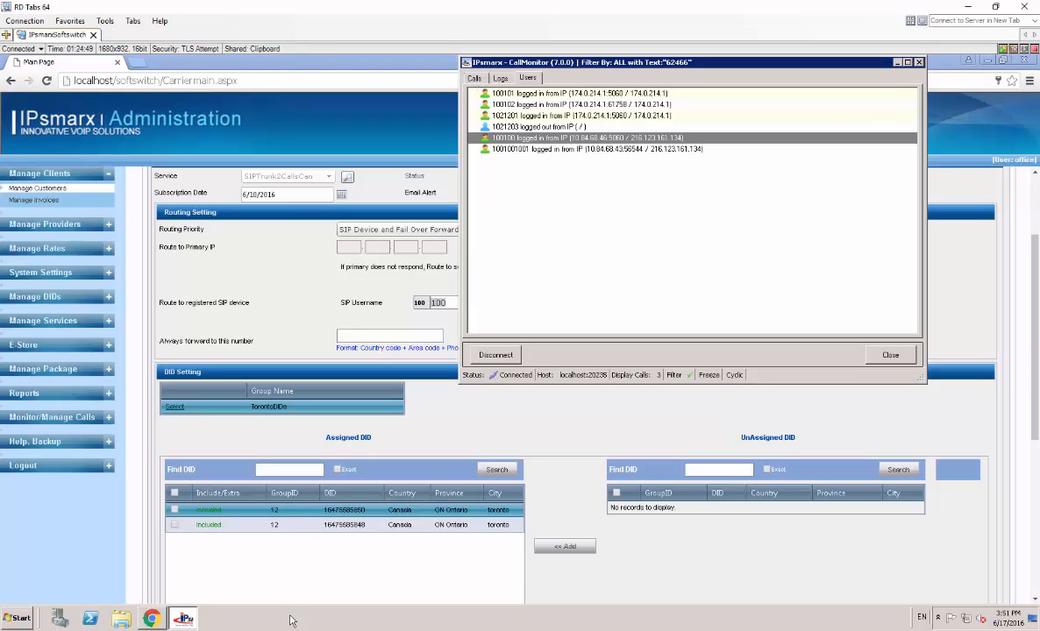
{"action": "left_click", "coordinate": [262, 630]}
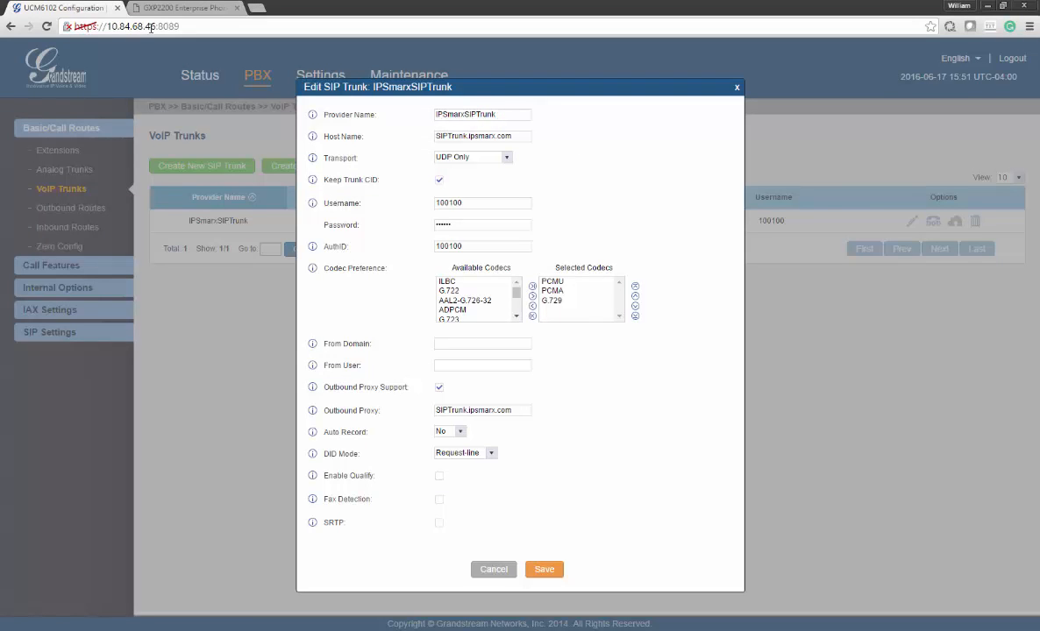
Close the IPsmarxSIPTrunk settings unchanged and review the outbound routes list
{"action": "left_click", "coordinate": [488, 569]}
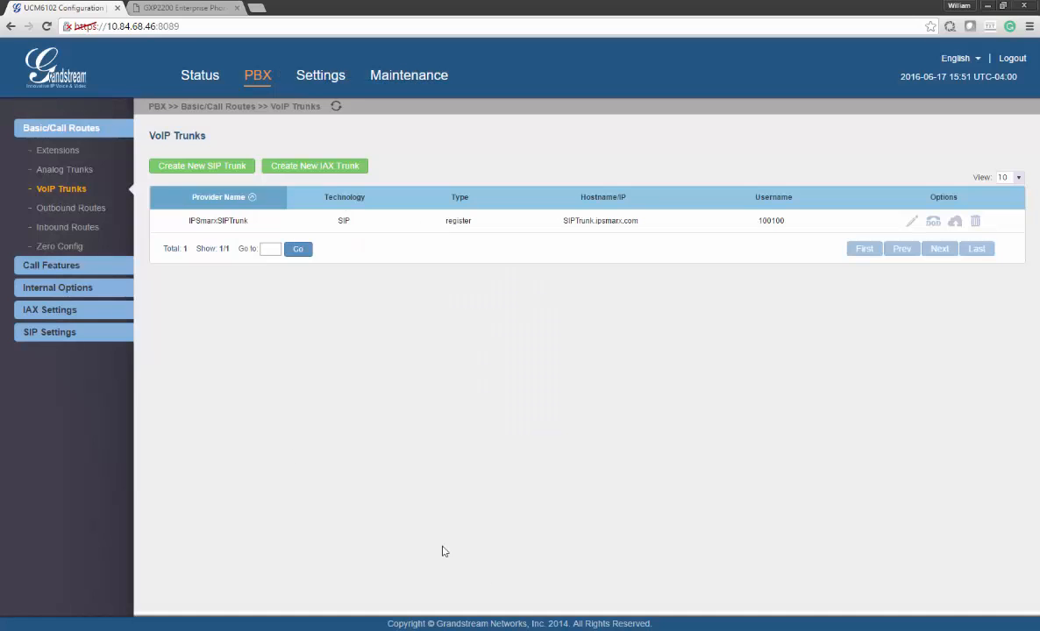
{"action": "left_click", "coordinate": [55, 209]}
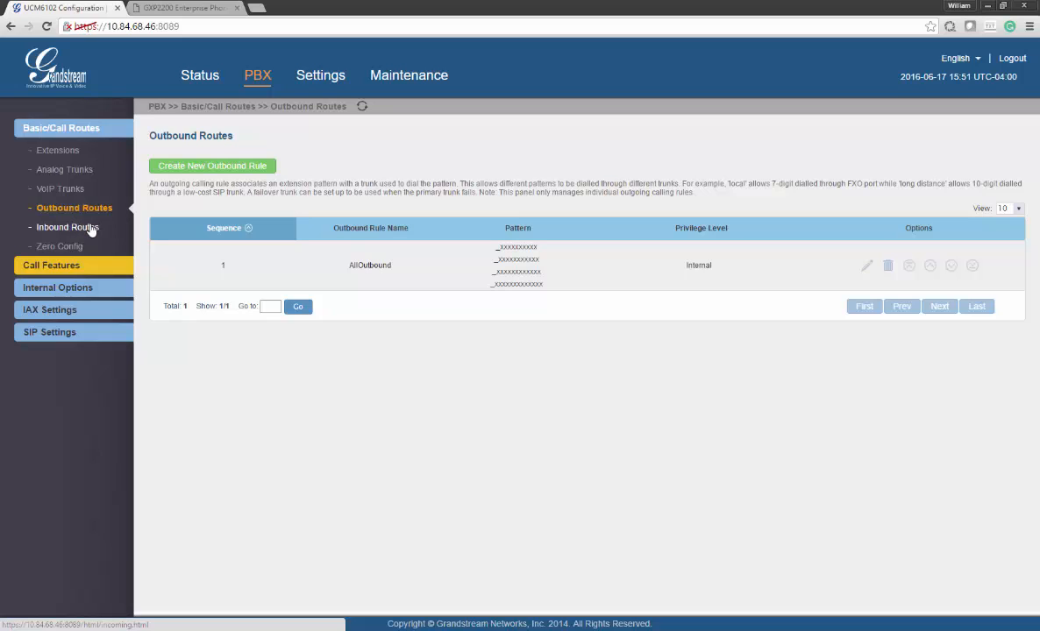
{"action": "left_click", "coordinate": [91, 229]}
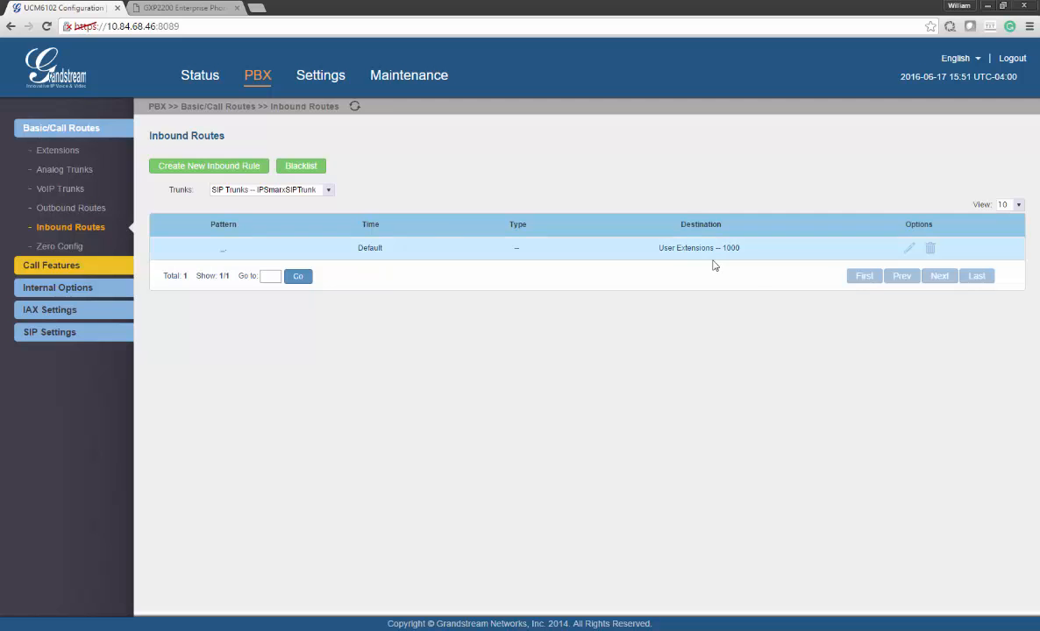
Inspect the IPsmarxSIPTrunk inbound rule, keeping extension 1000 as destination, and close it unchanged
{"action": "left_click", "coordinate": [909, 248]}
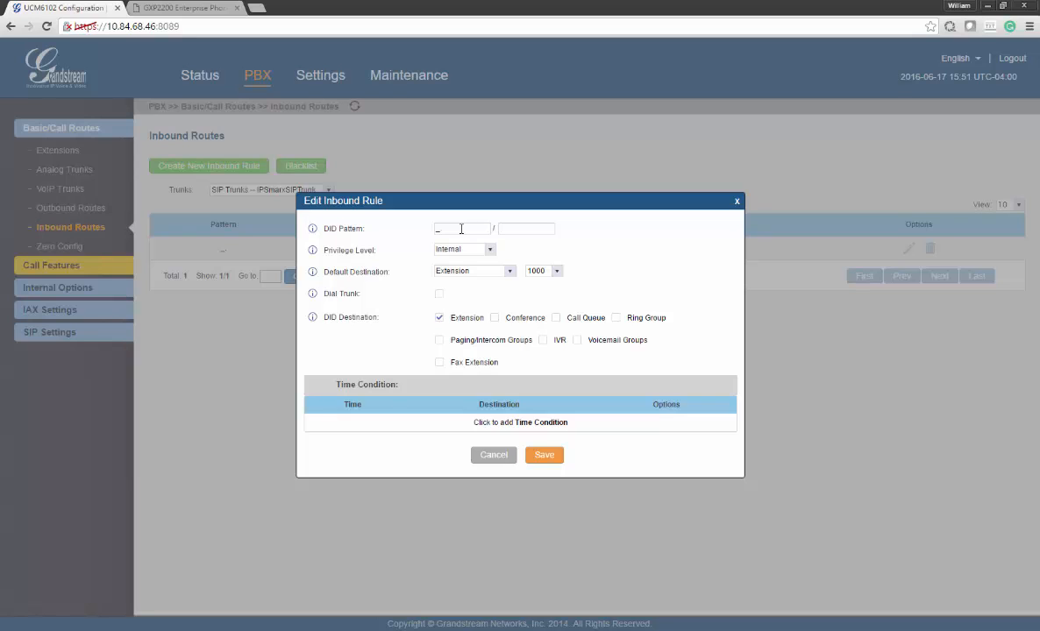
{"action": "left_click", "coordinate": [535, 273]}
{"action": "left_click", "coordinate": [535, 283]}
{"action": "left_click", "coordinate": [495, 456]}
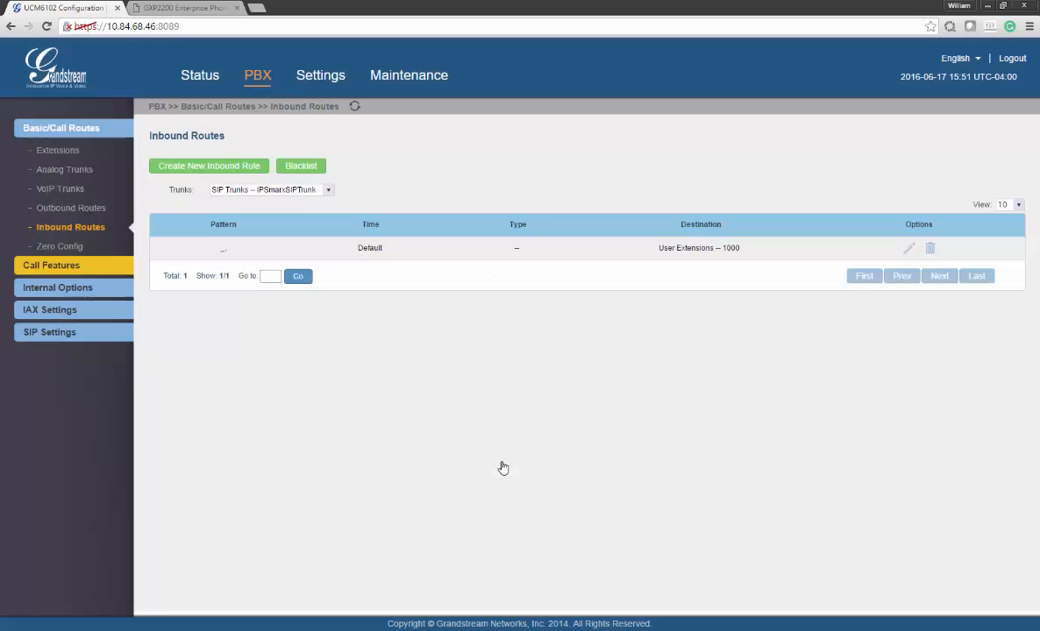